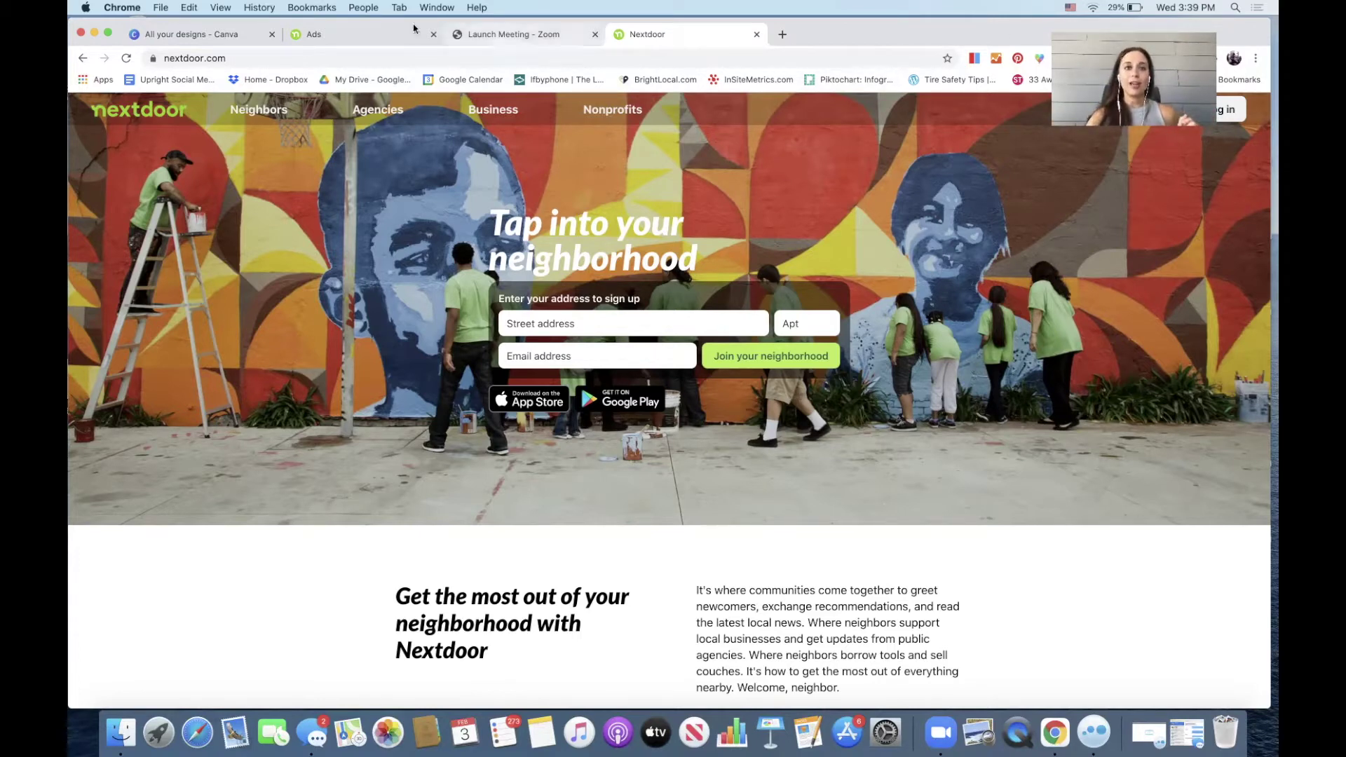
Step: Name the new Nextdoor campaign Test, choose the Awareness objective and continue to the ad group setup
click(389, 35)
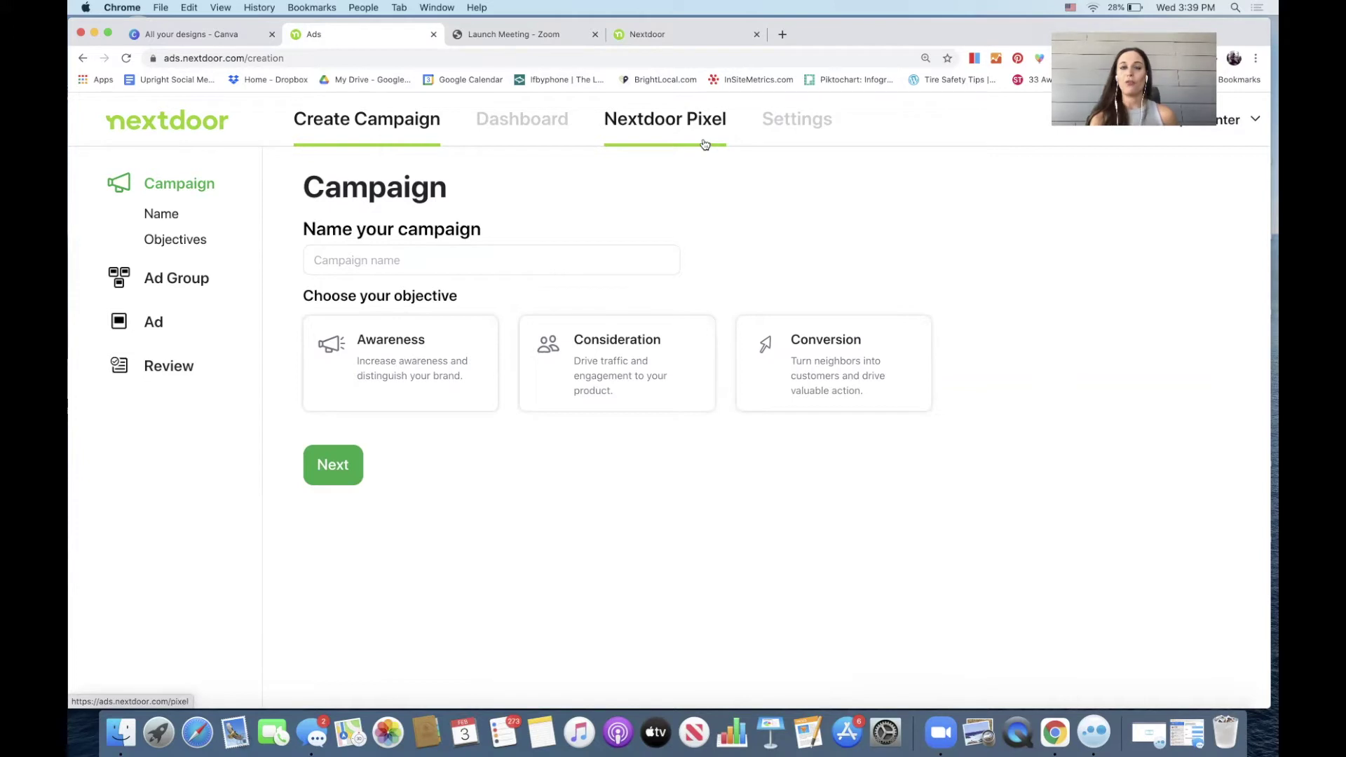
click(533, 267)
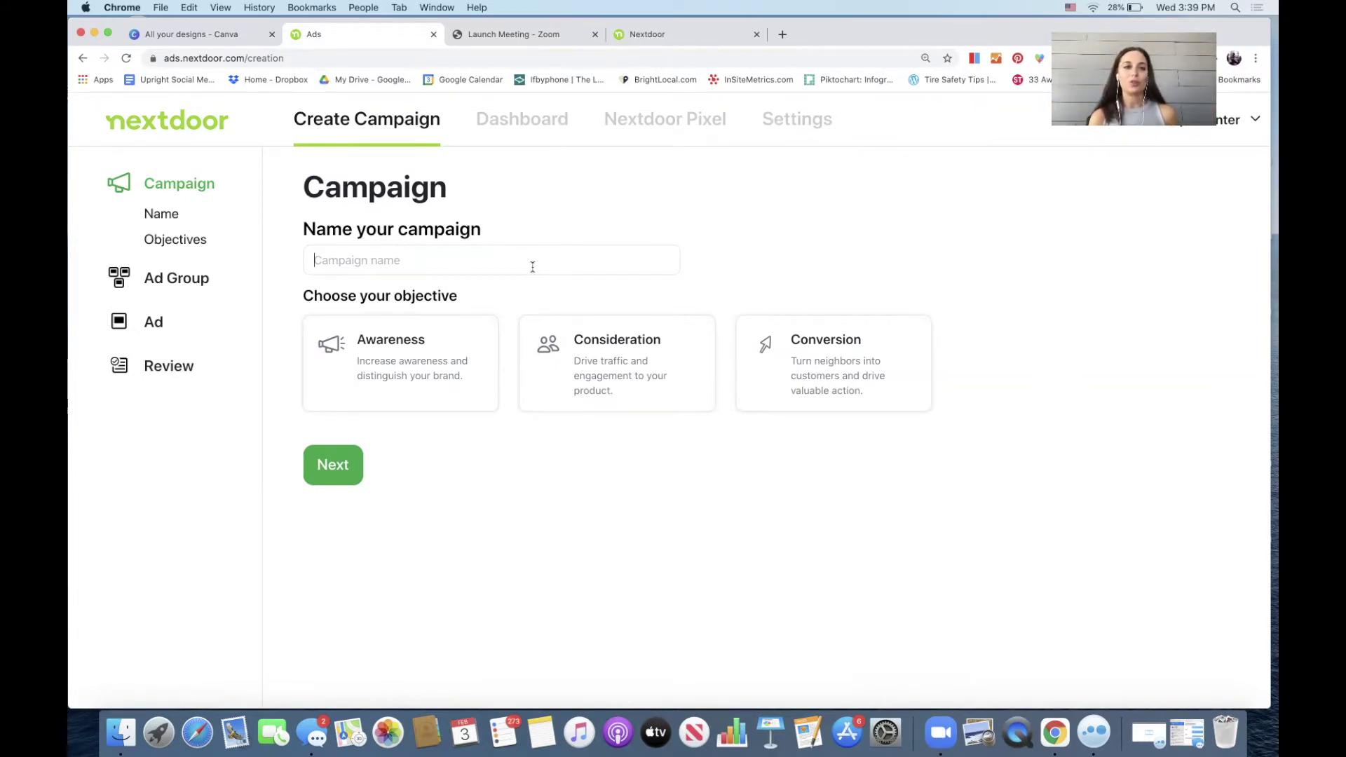
text(Test)
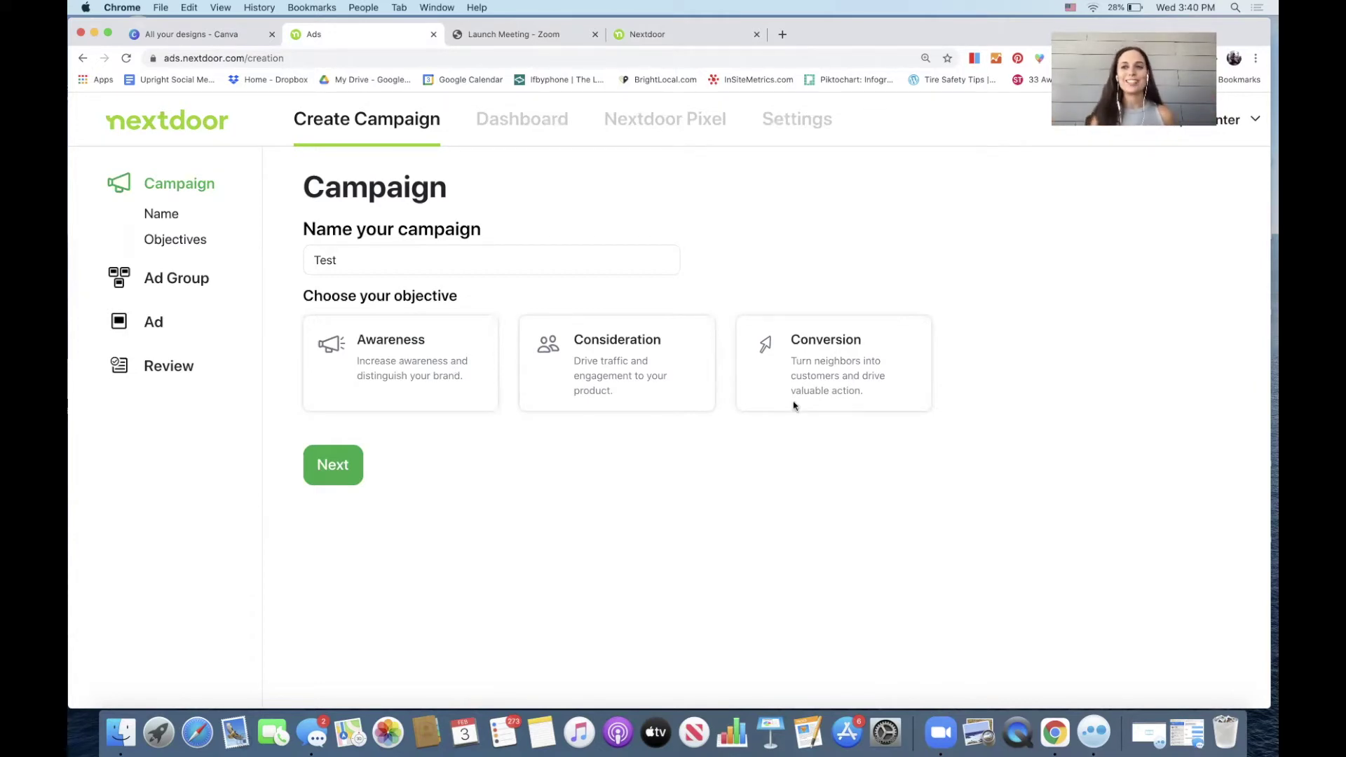
click(354, 369)
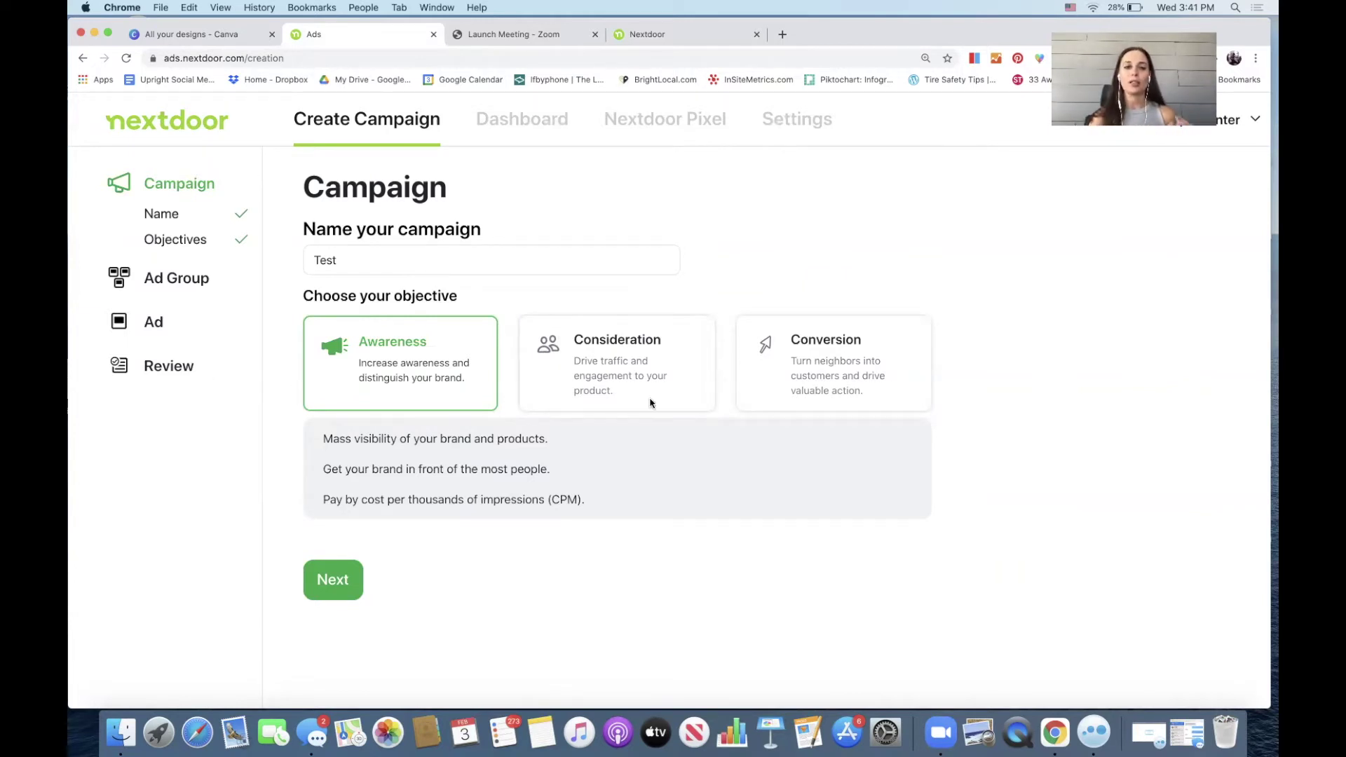
click(353, 576)
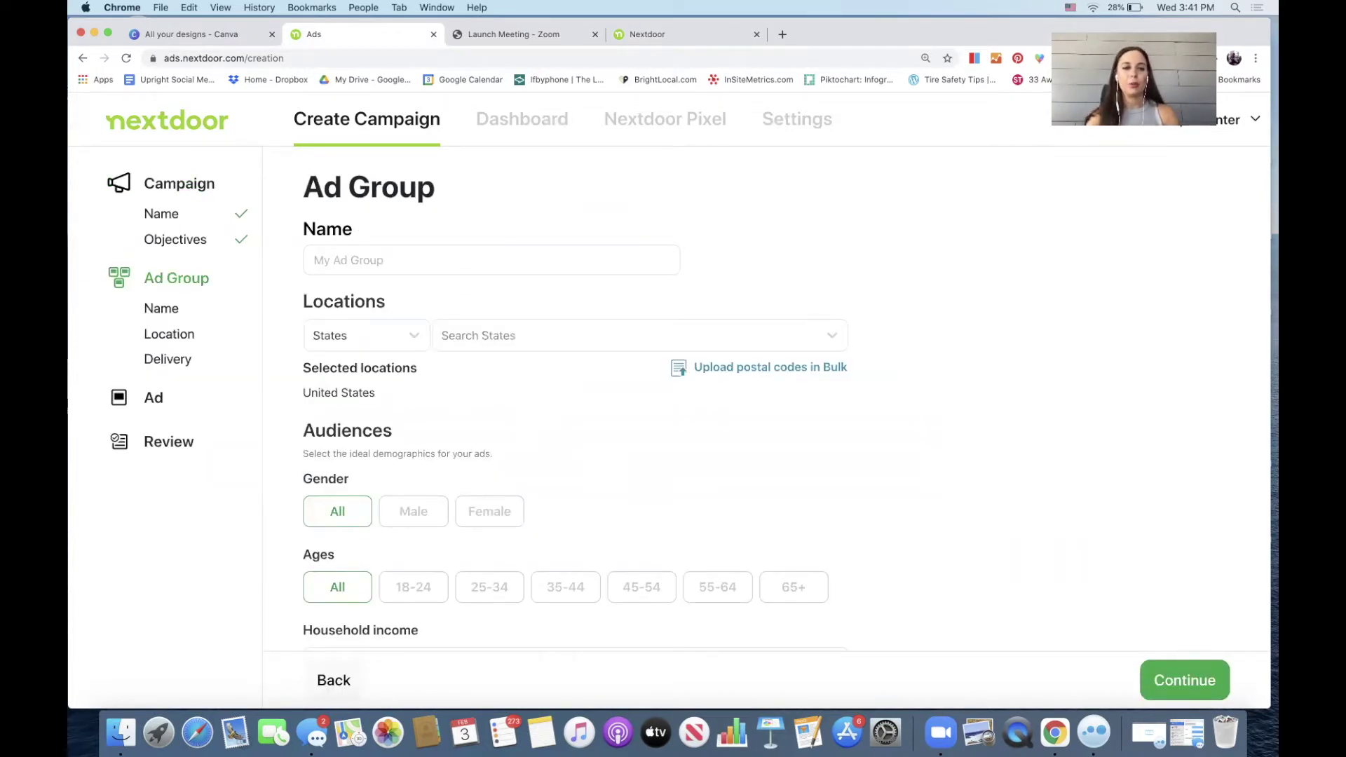
Step: Name the ad group Test Ads Group and set its location targeting type to Postal Code
text(Test A)
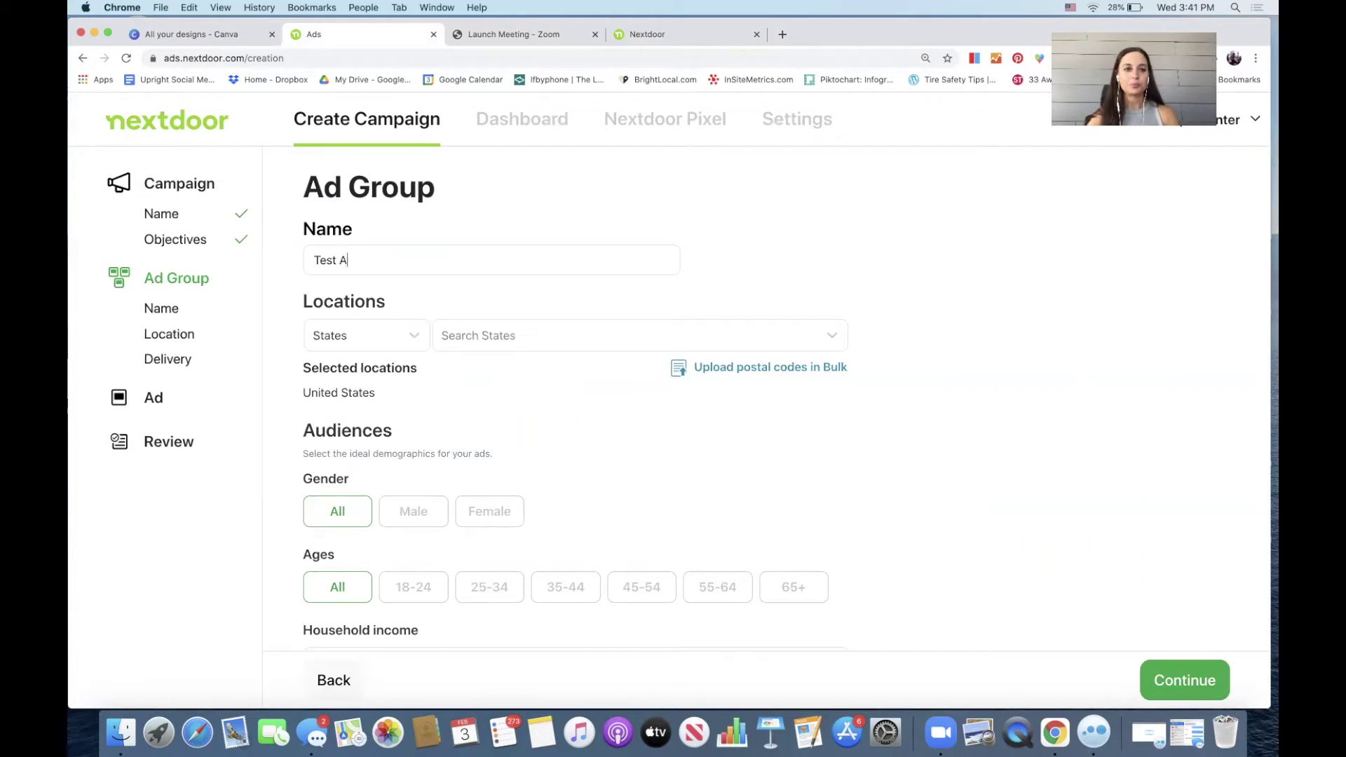
text(ds Group)
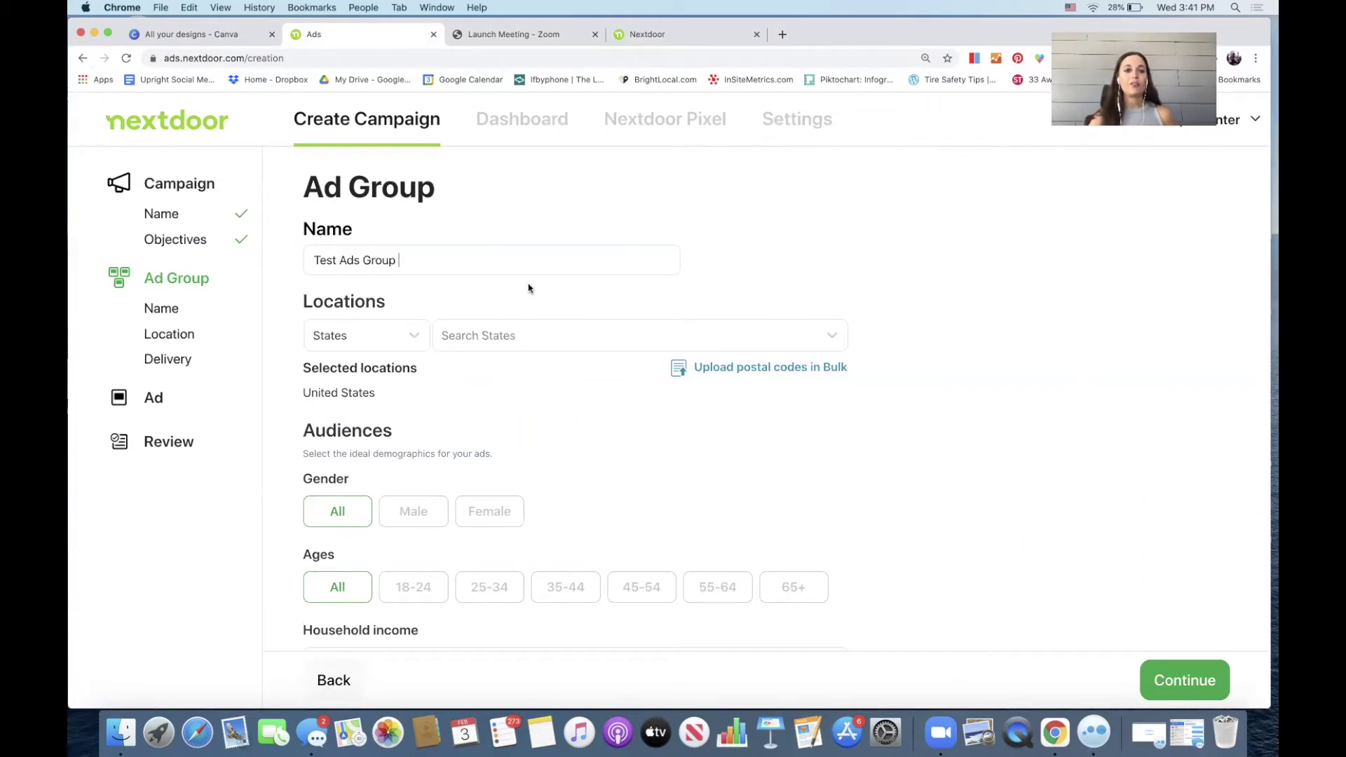
scroll(528, 288, down, 3)
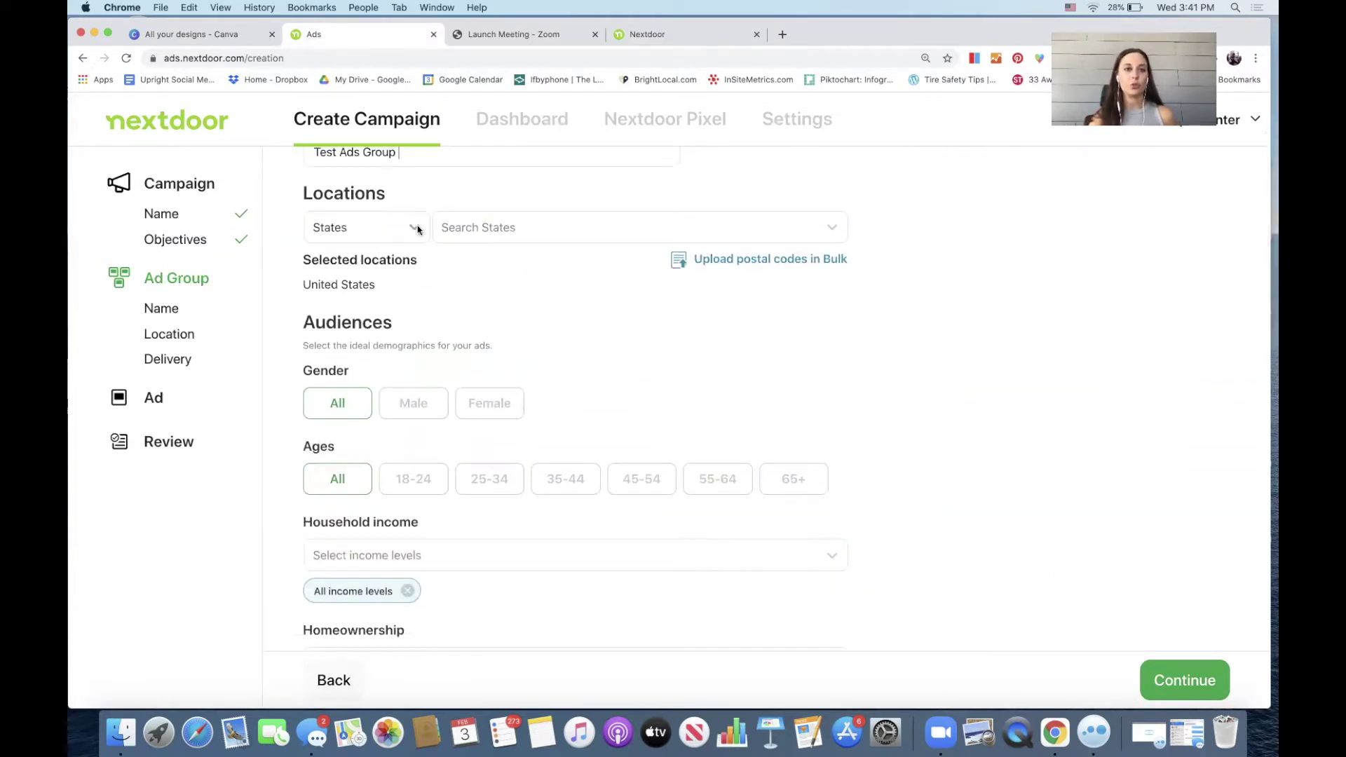
click(412, 226)
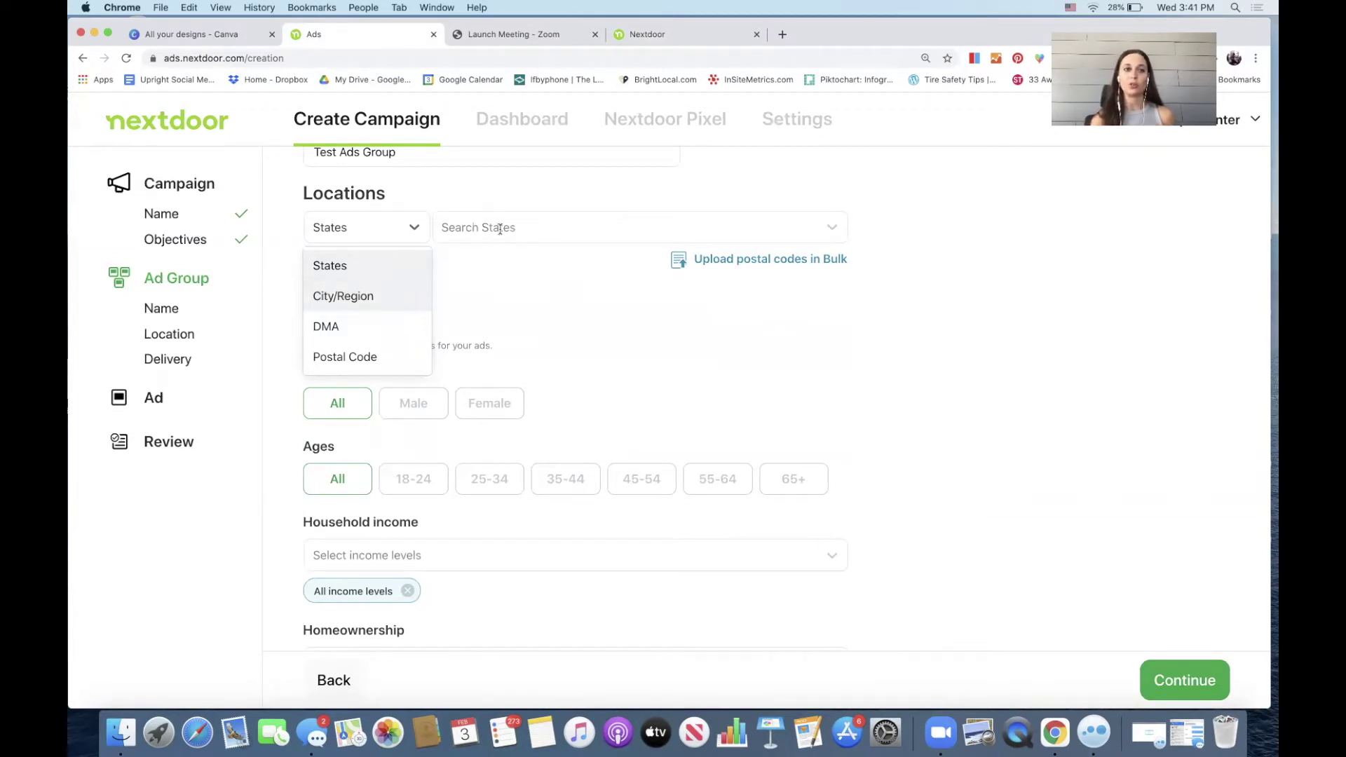
click(345, 363)
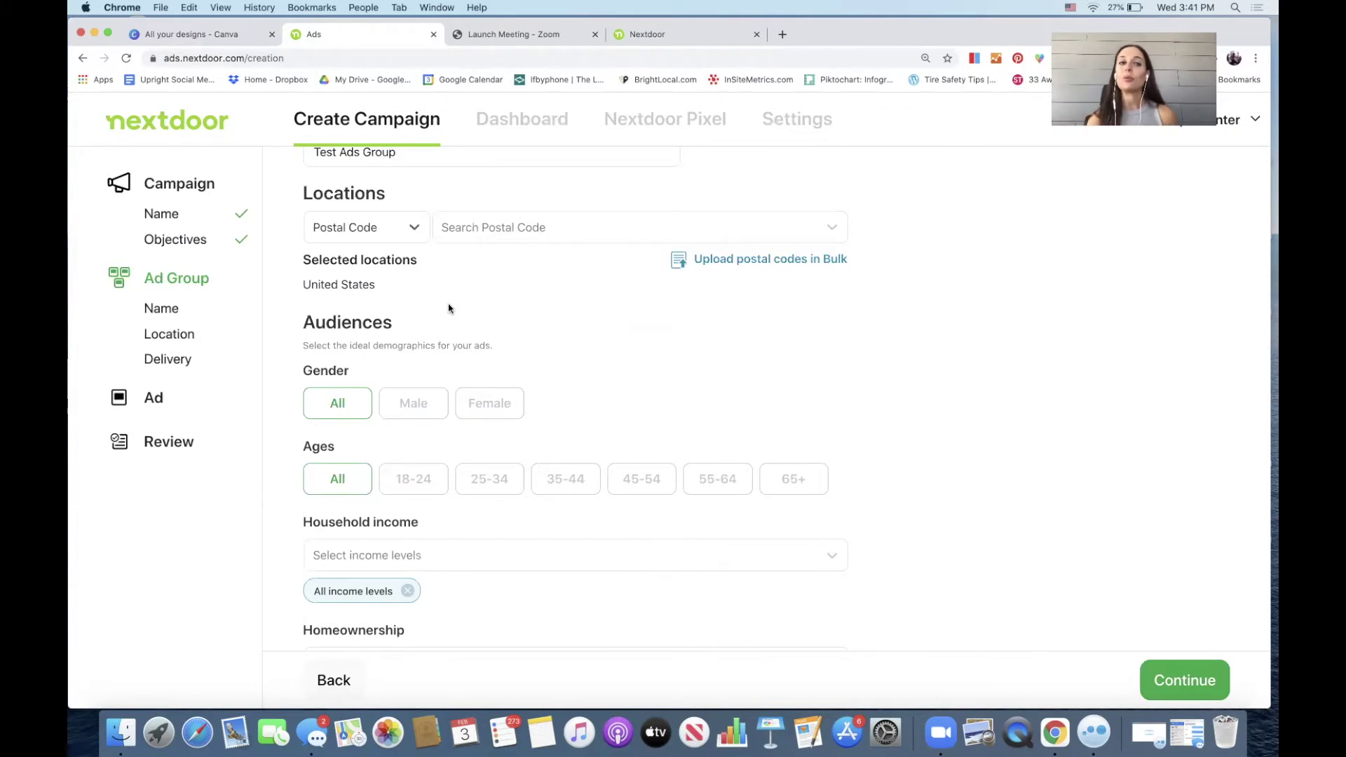
Step: Review the ad group's gender, age, household income, homeownership and device targeting options
scroll(448, 309, down, 4)
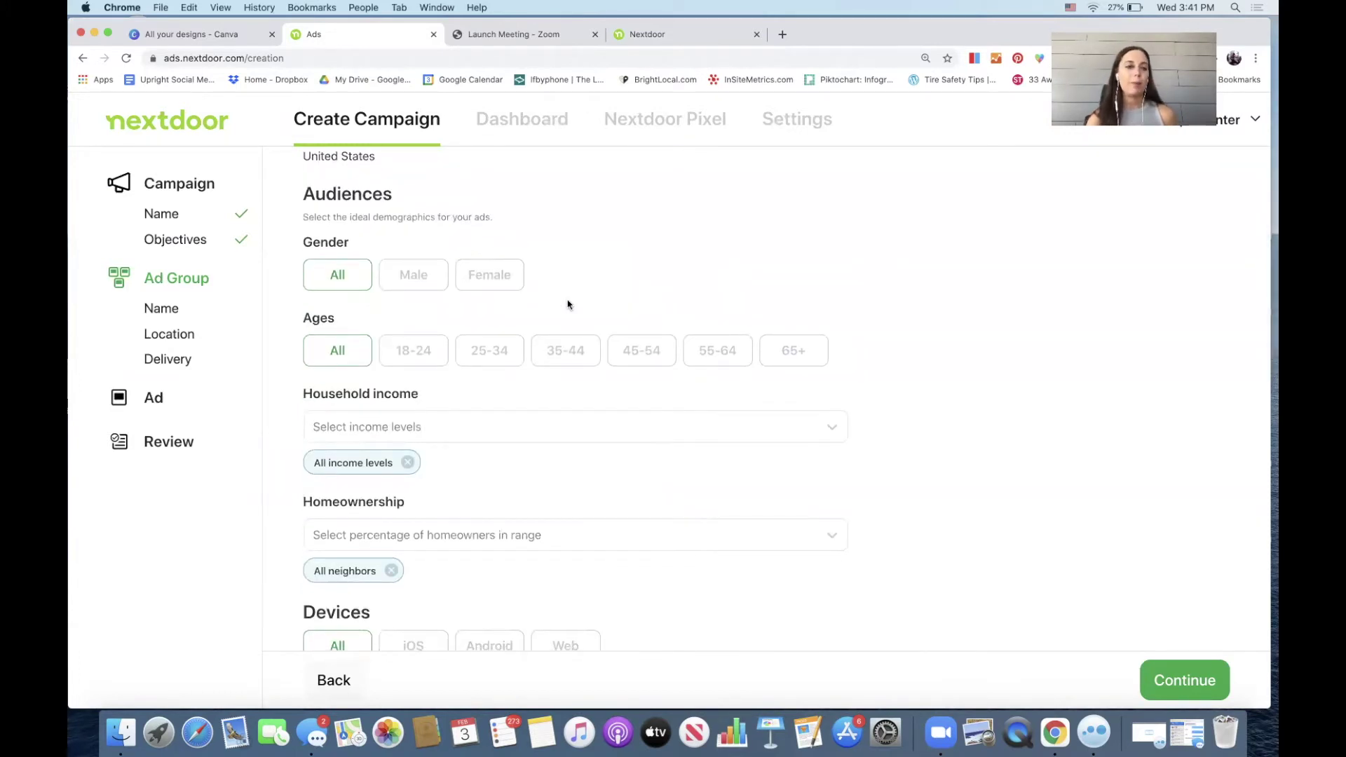
scroll(567, 304, down, 2)
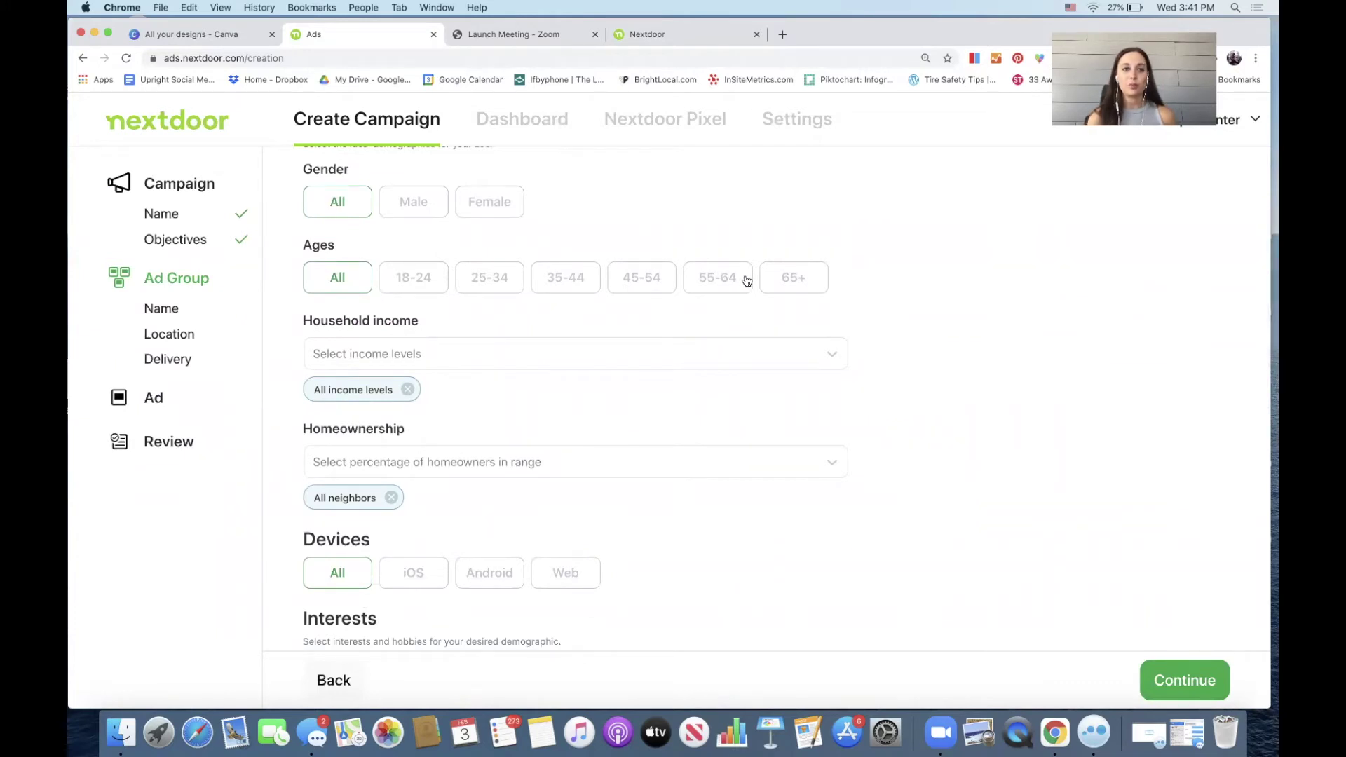
scroll(699, 321, down, 3)
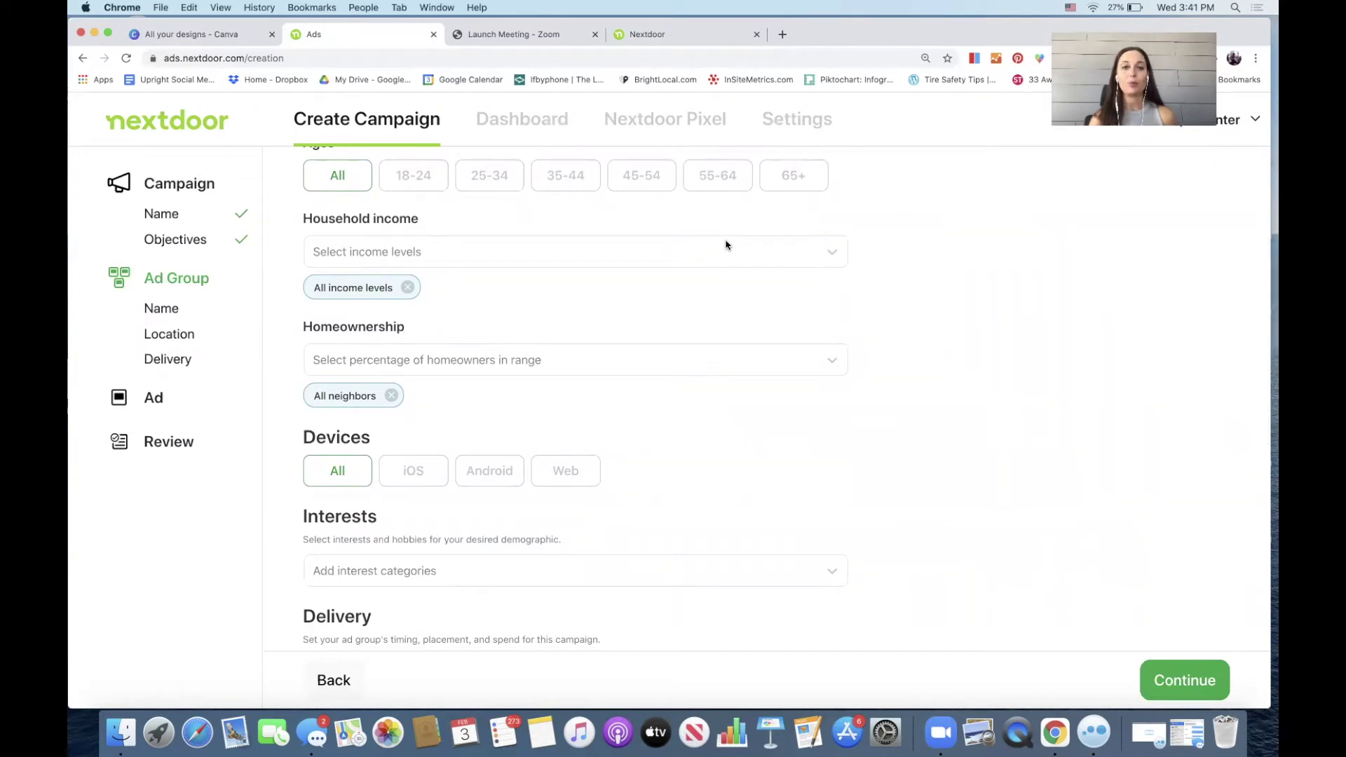
scroll(727, 260, down, 3)
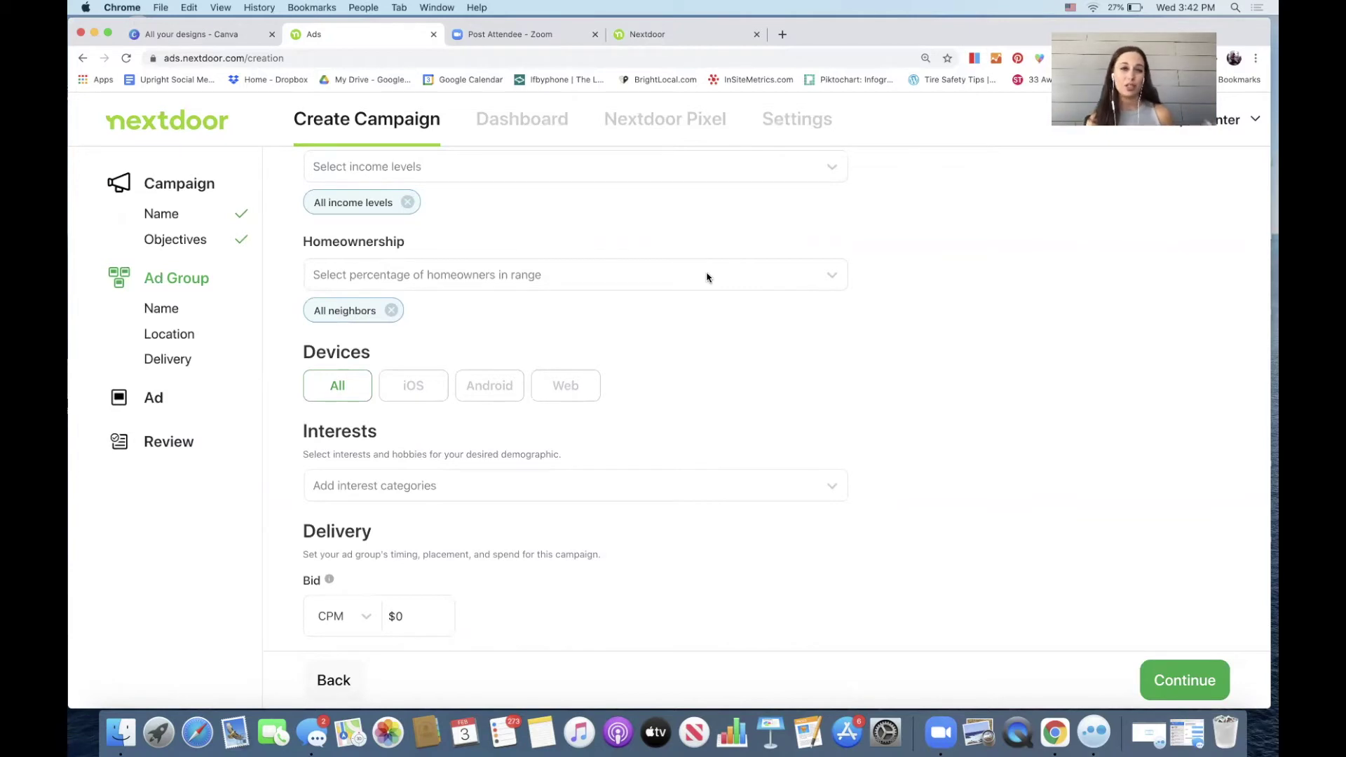
scroll(707, 277, down, 6)
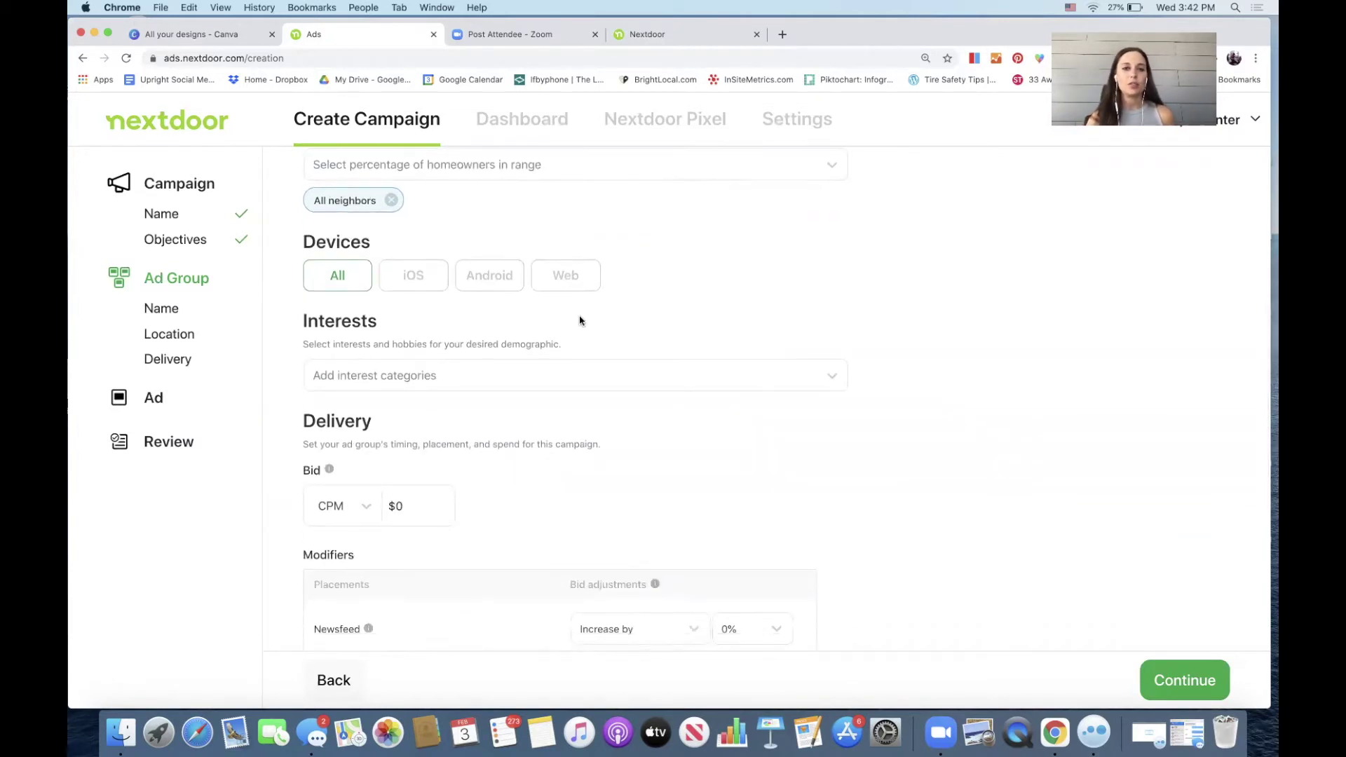
scroll(576, 312, down, 1)
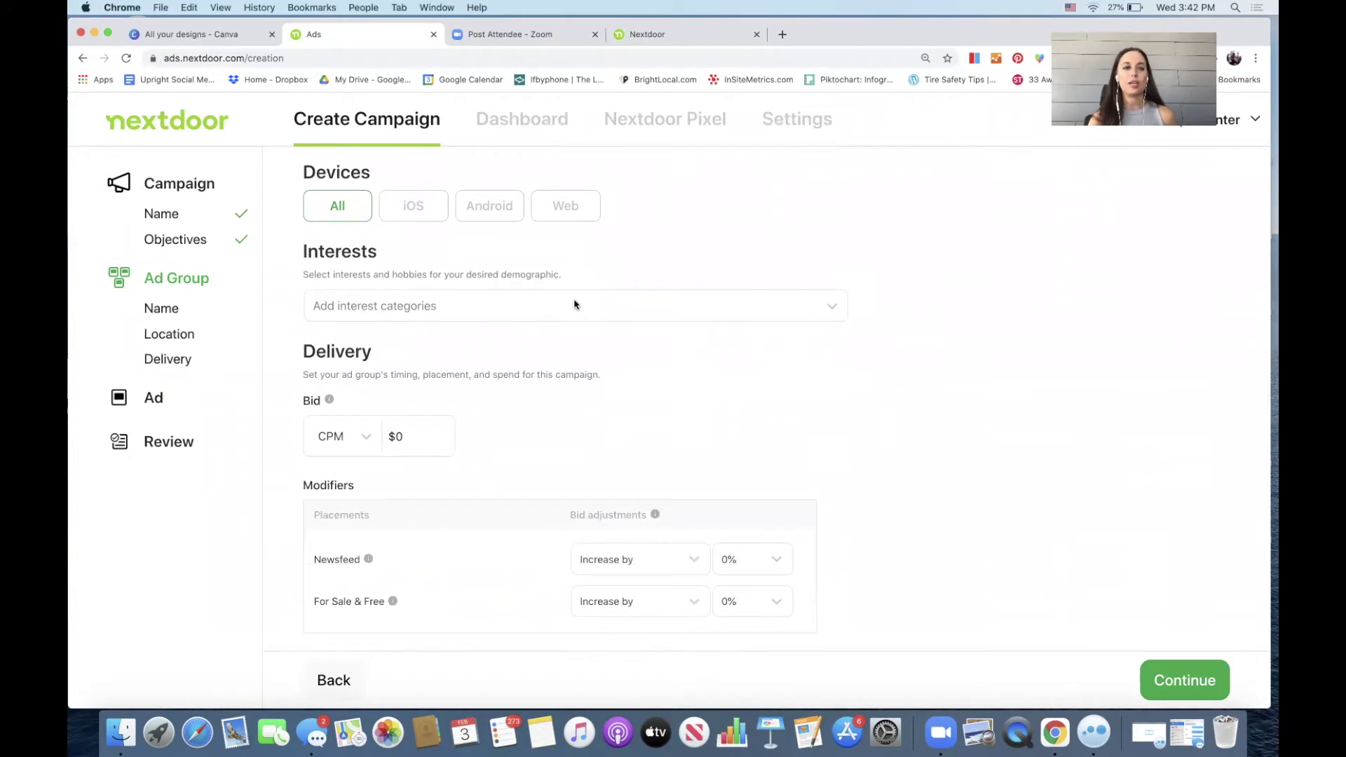
Step: Examine the full list of interest categories and their potential reach, leaving the list without selecting any
click(575, 304)
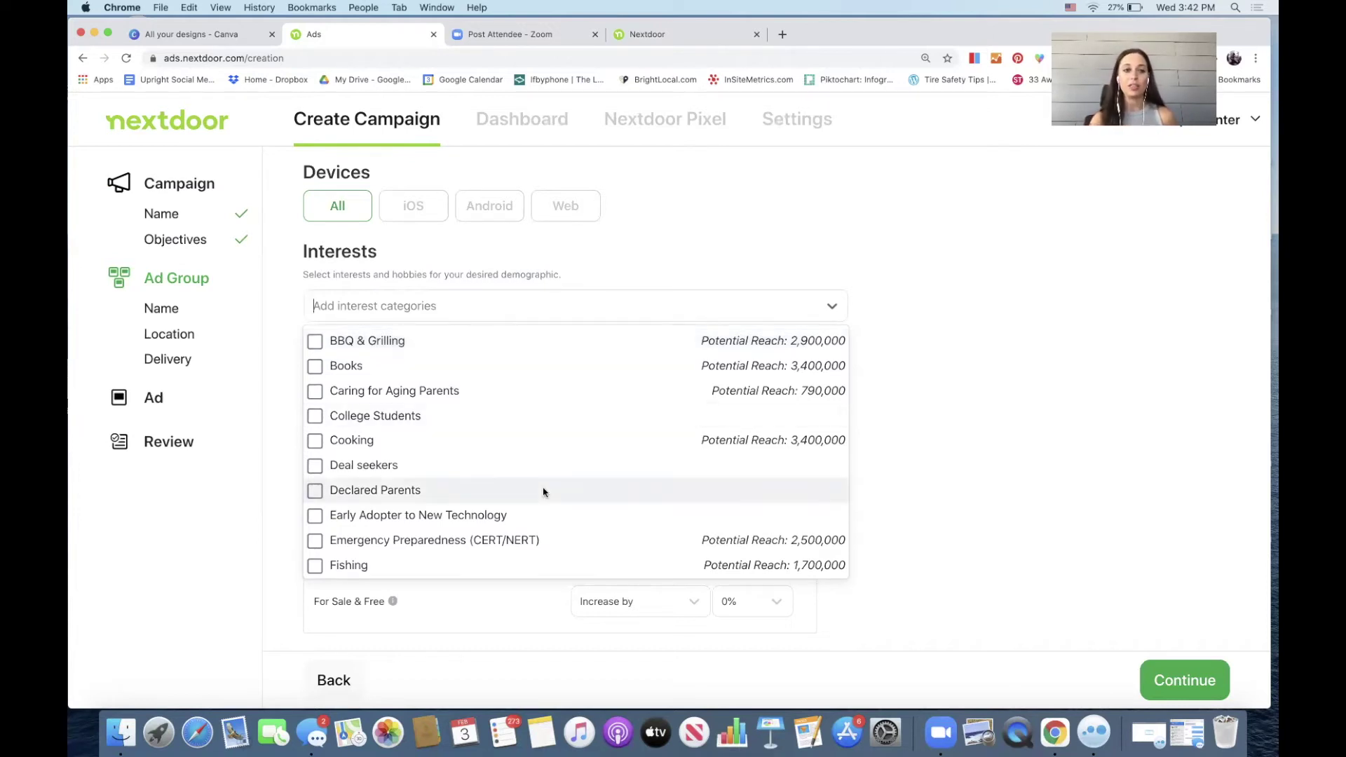
scroll(544, 489, down, 5)
scroll(544, 491, down, 10)
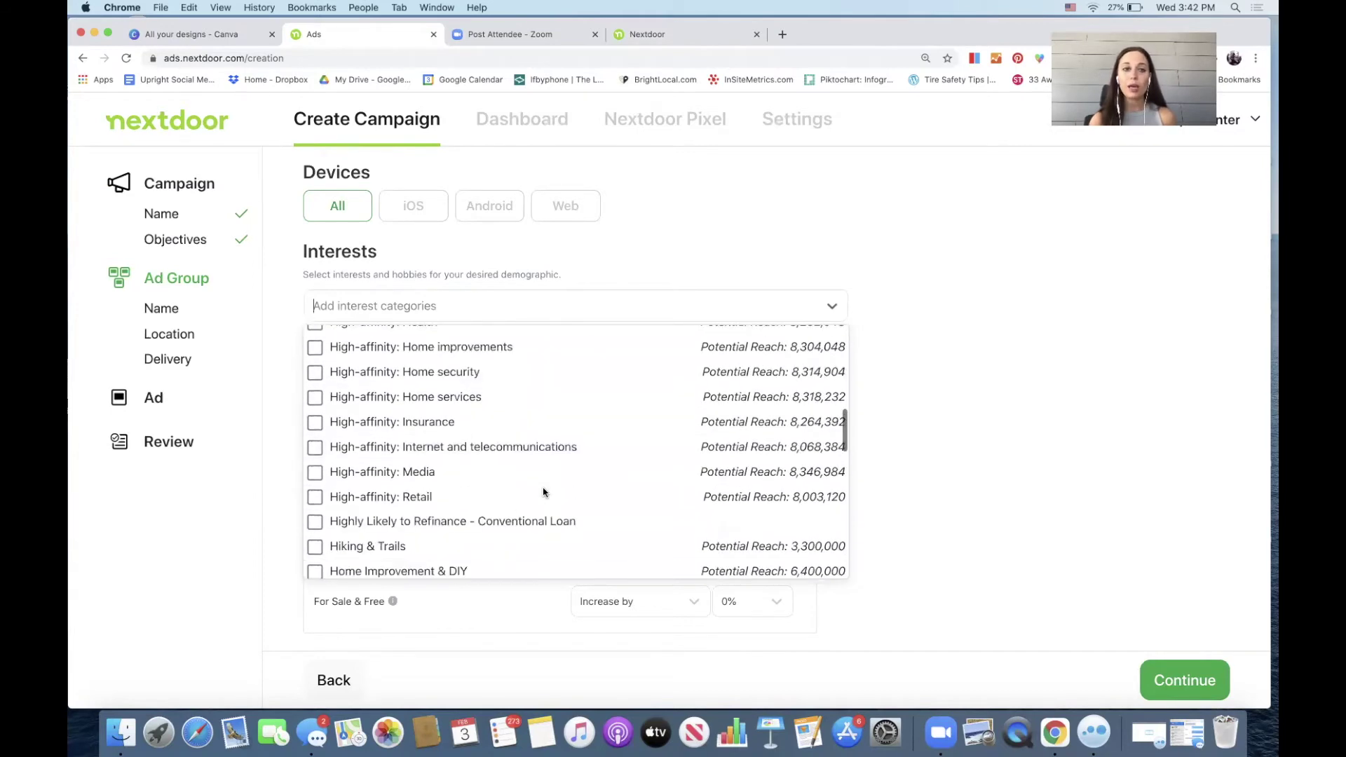
scroll(544, 491, up, 8)
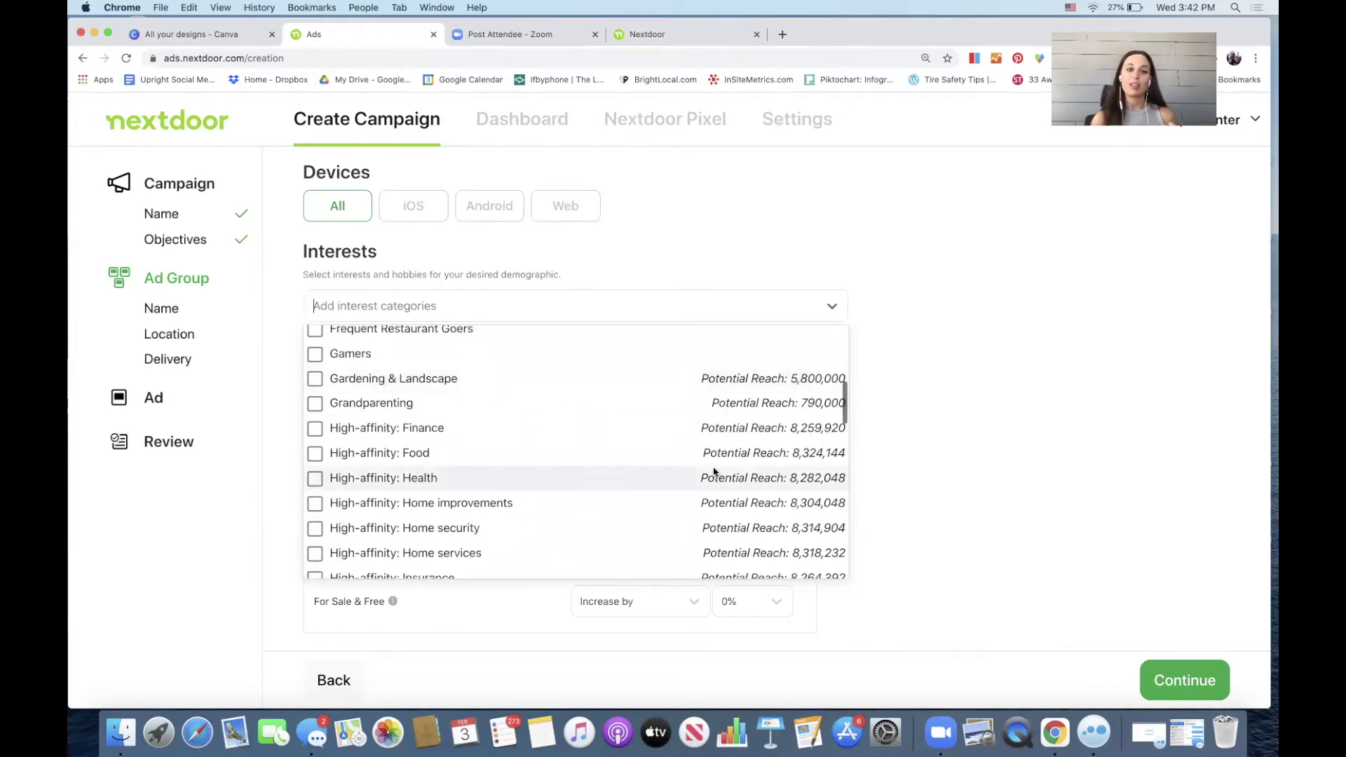
scroll(712, 472, down, 3)
scroll(712, 471, up, 10)
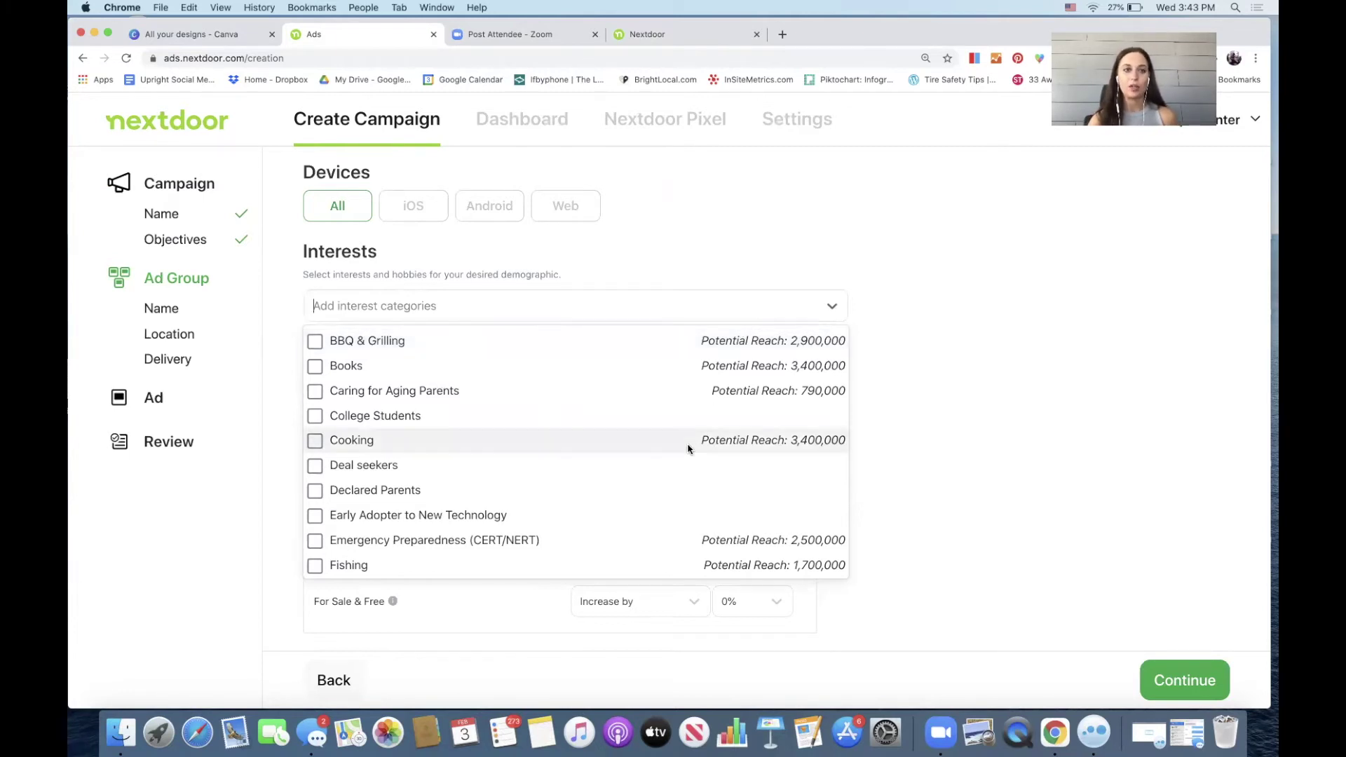
scroll(687, 448, down, 5)
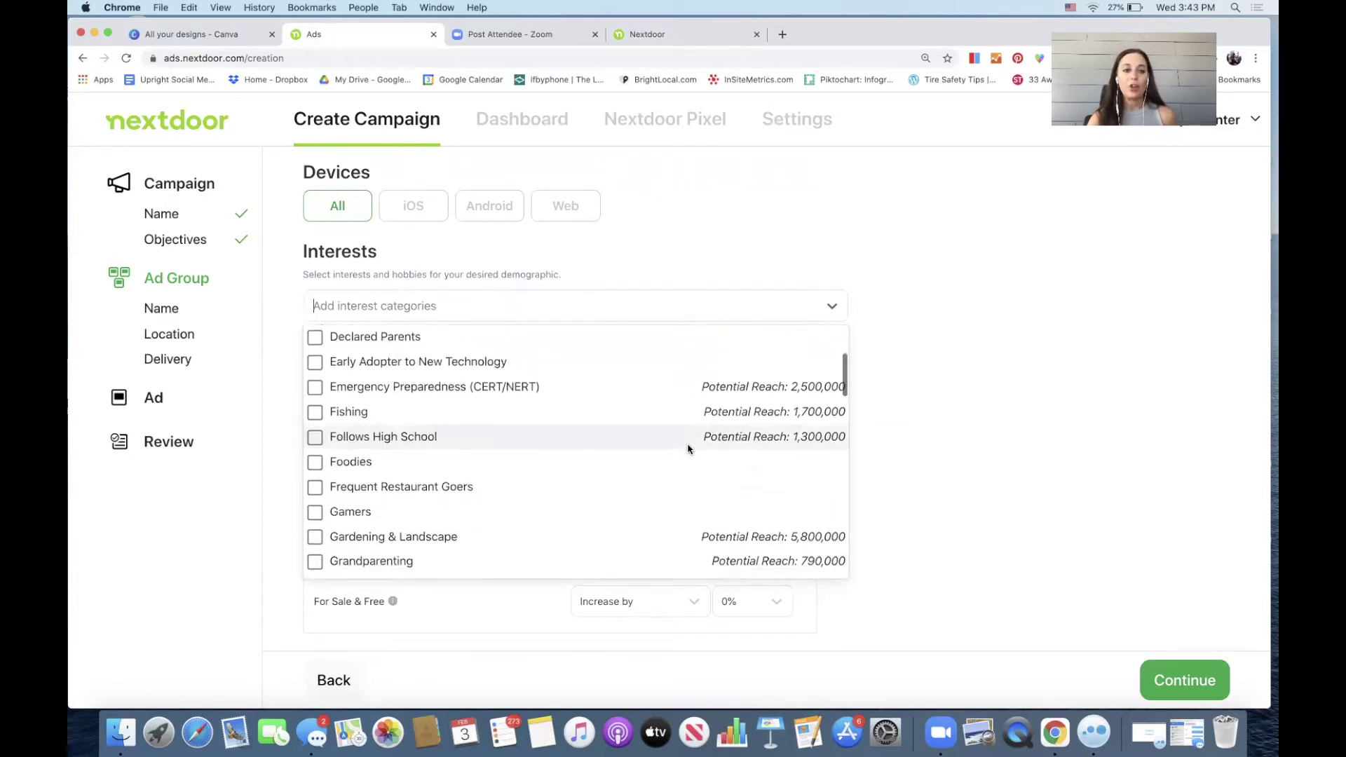
scroll(688, 449, down, 3)
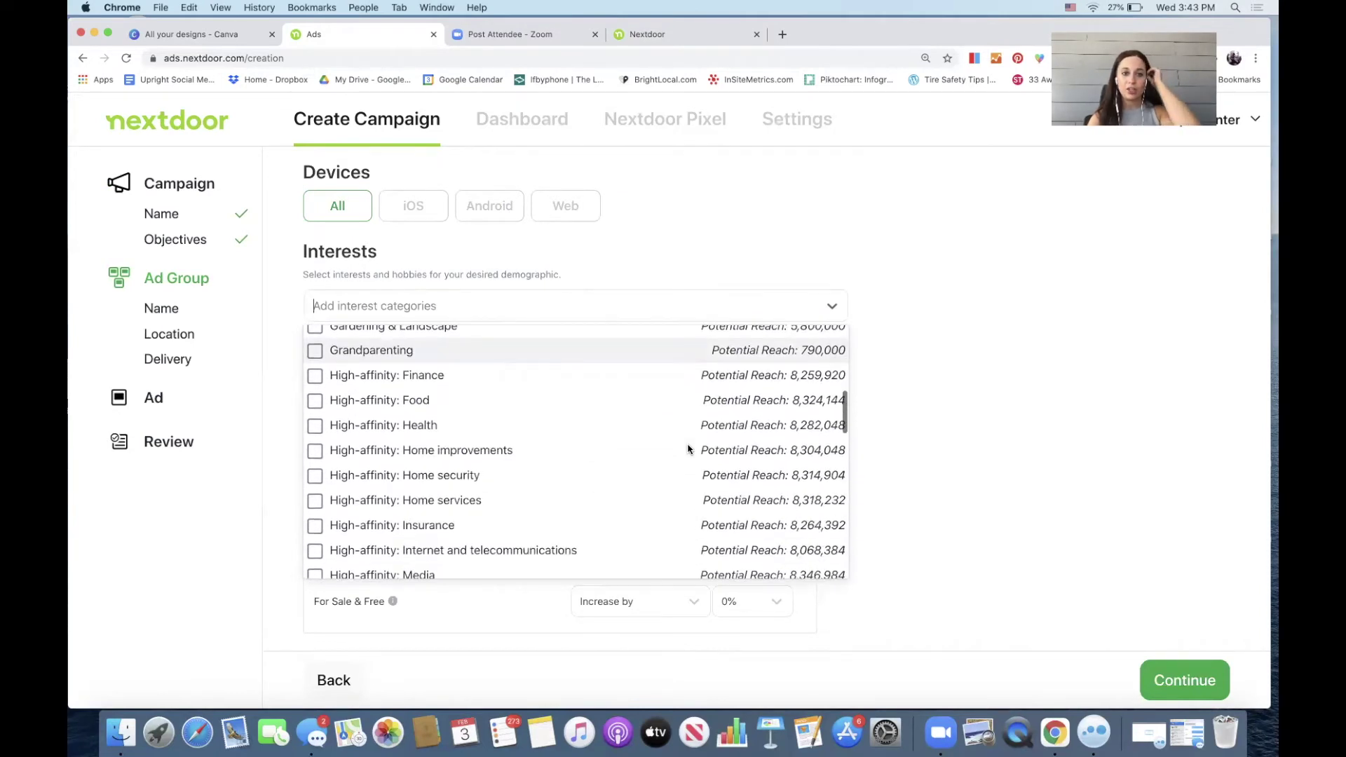
scroll(688, 448, down, 10)
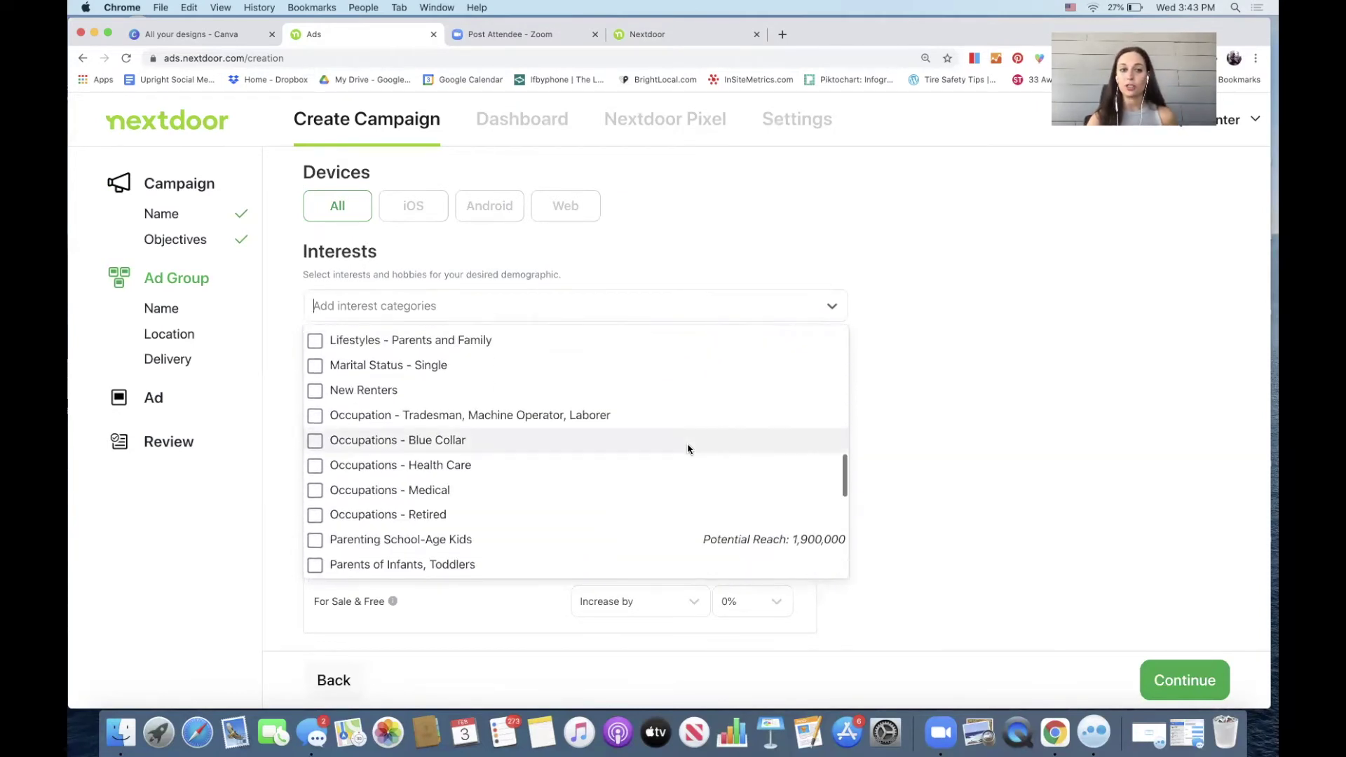
scroll(688, 448, down, 6)
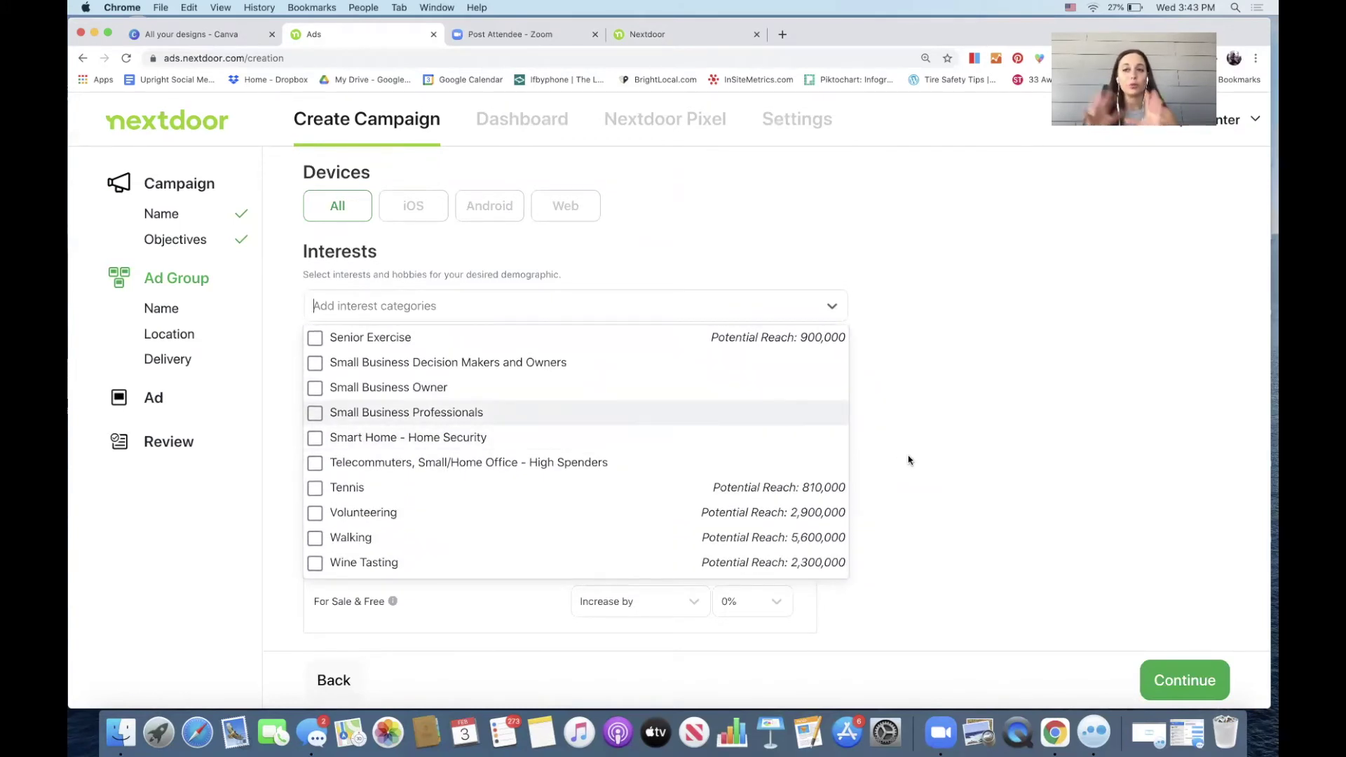
scroll(638, 502, up, 8)
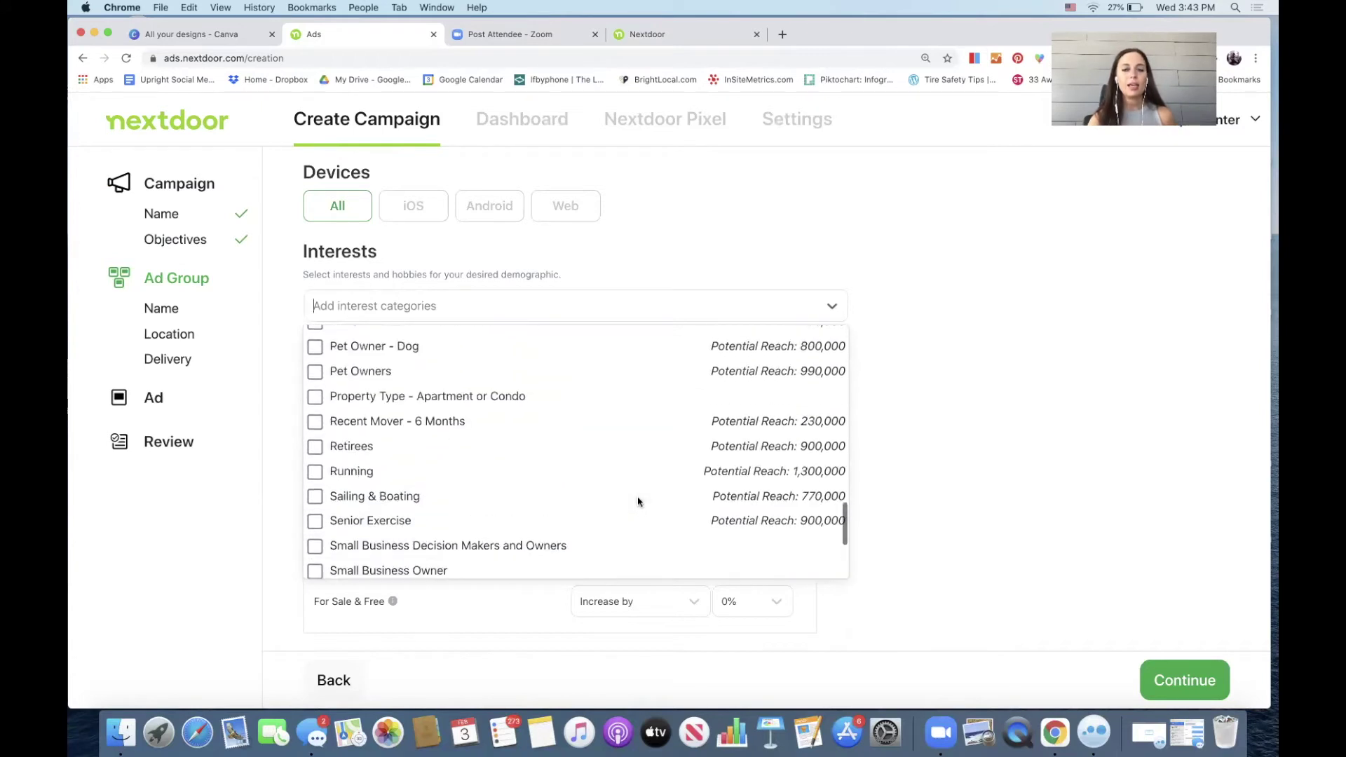
scroll(638, 502, up, 5)
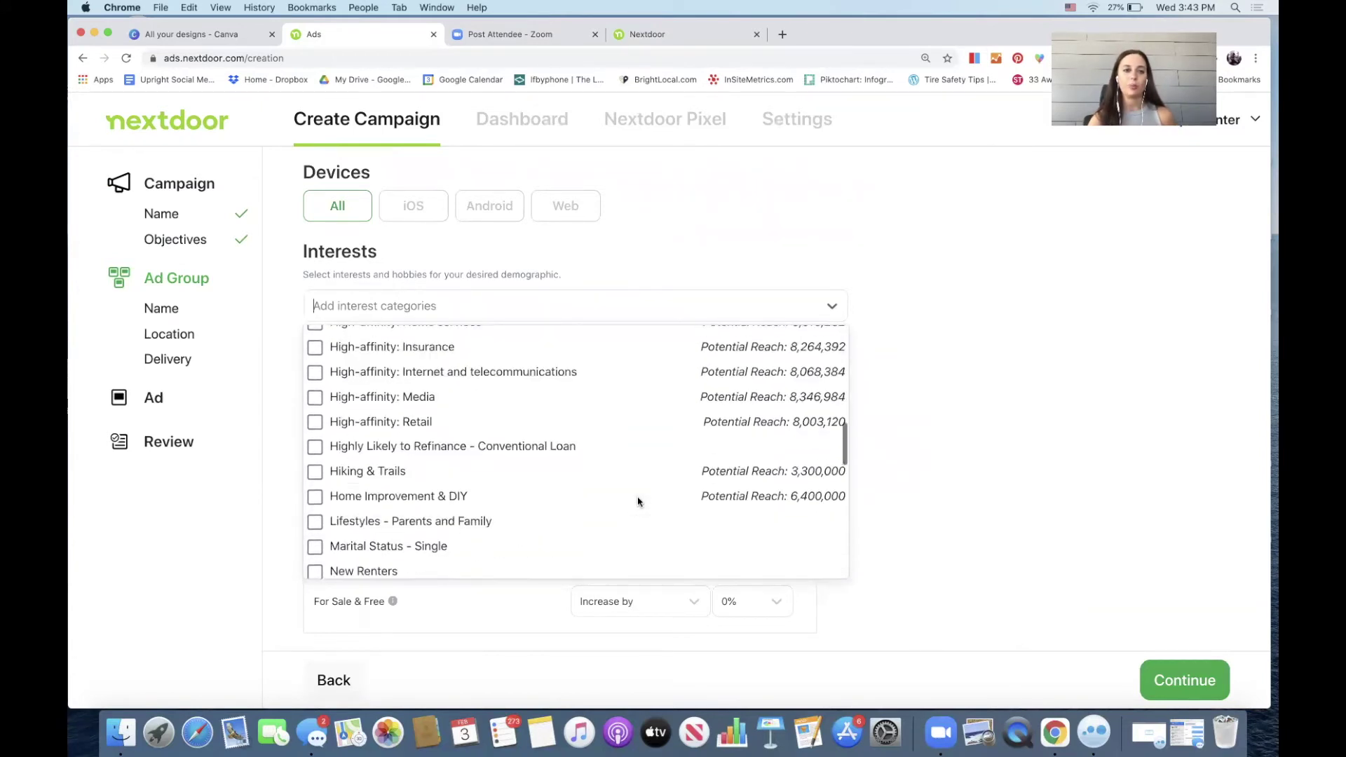
click(1068, 472)
Step: Set the ad group's CPM bid to $4.50 in the delivery settings
scroll(813, 466, down, 5)
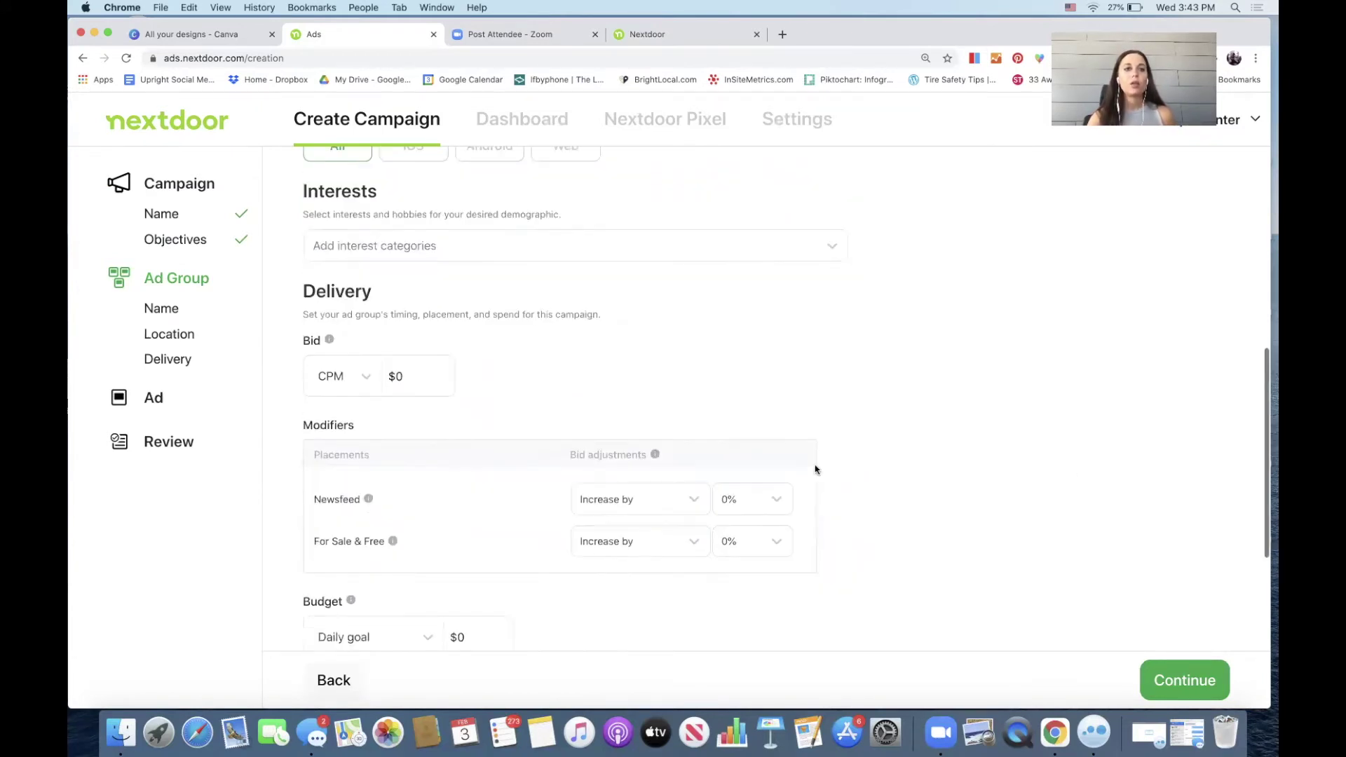
click(367, 284)
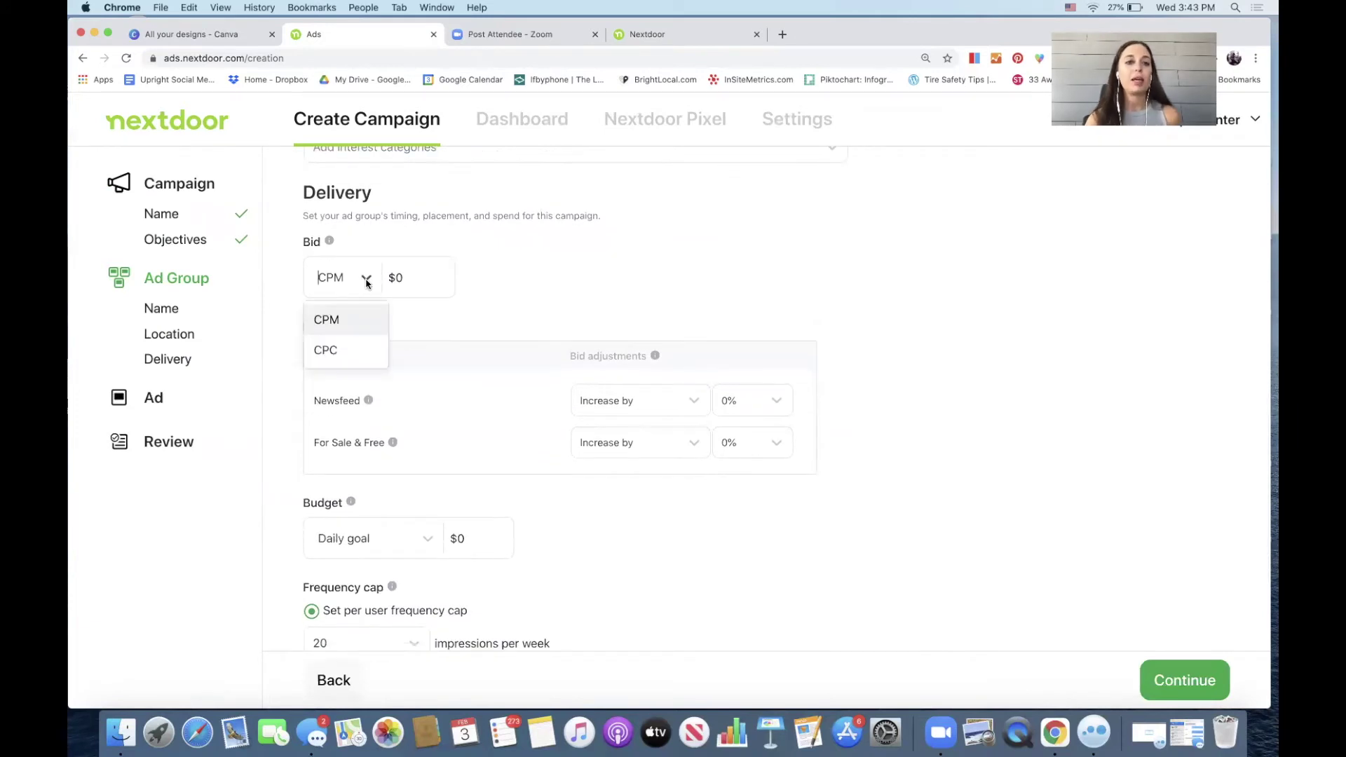
click(409, 276)
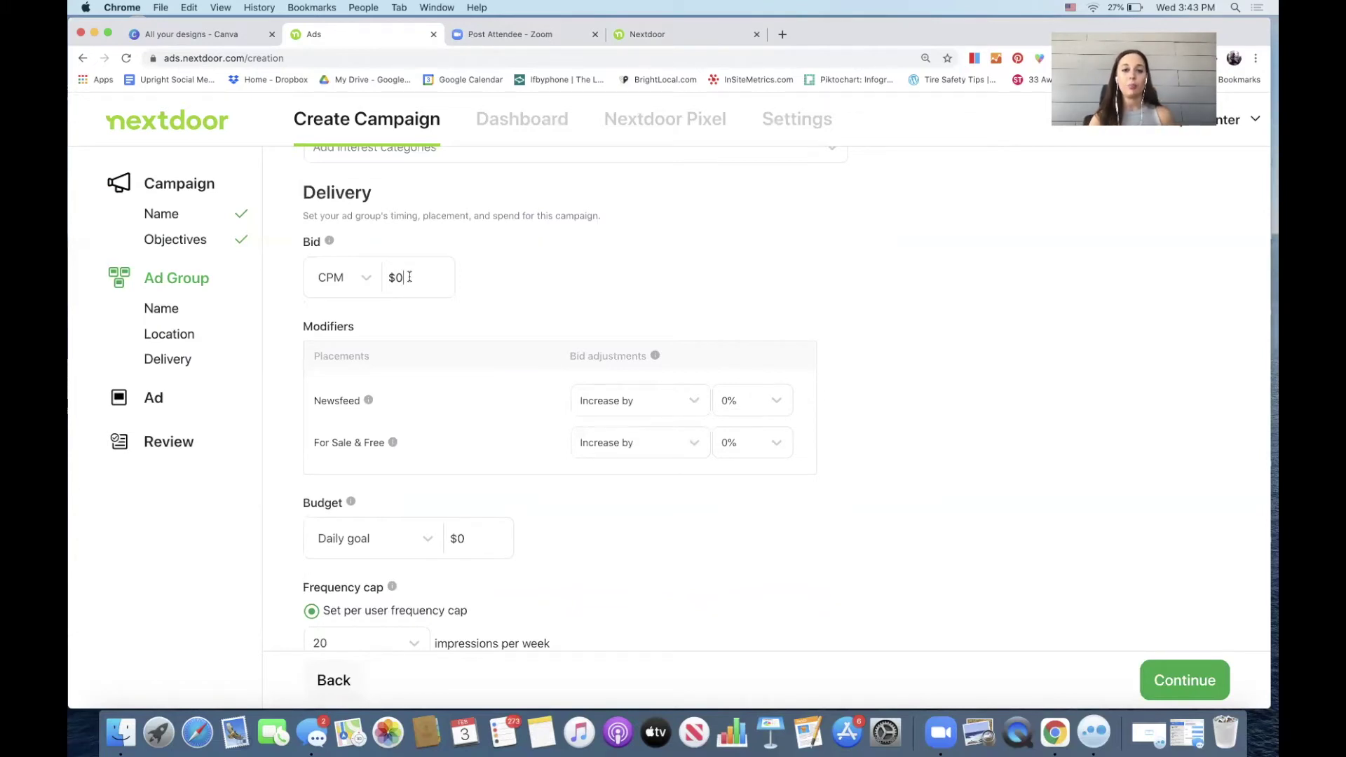
text(4)
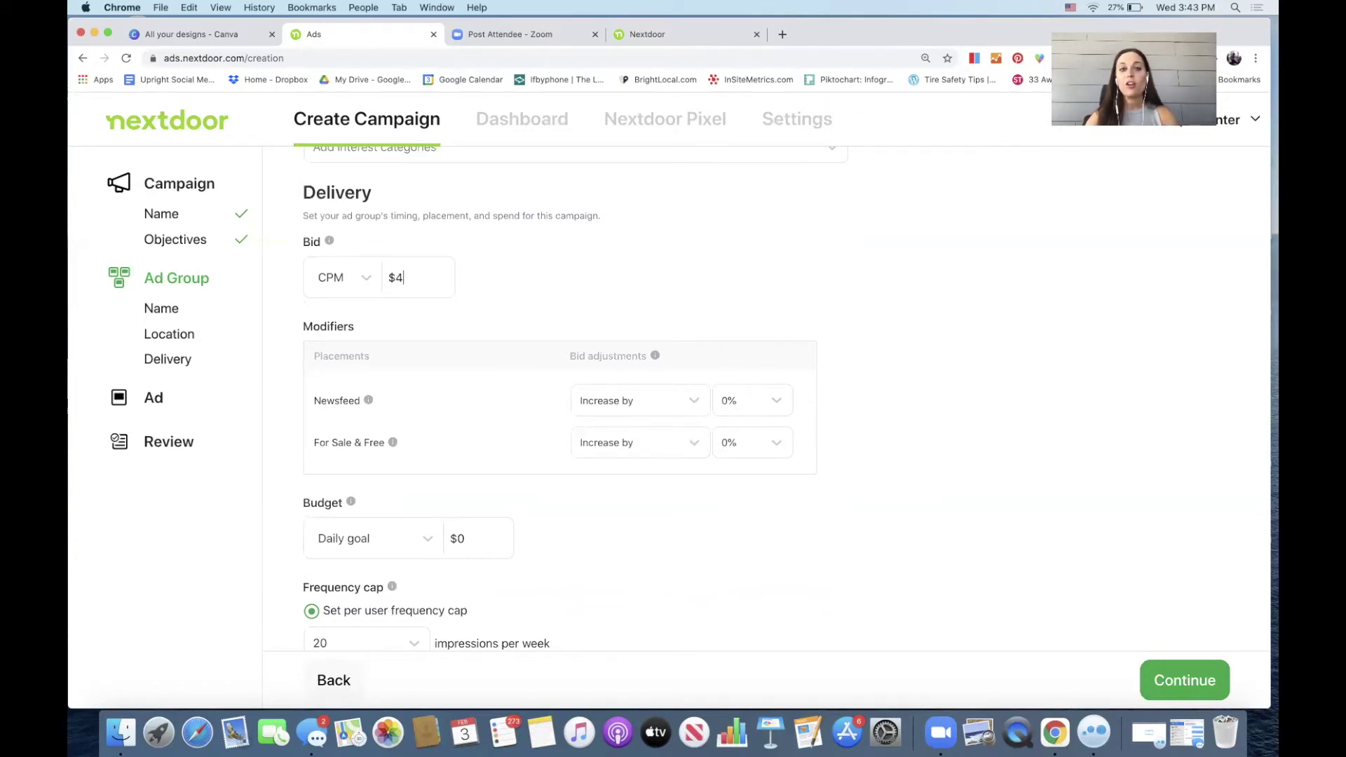
key(BackSpace)
text(4.50)
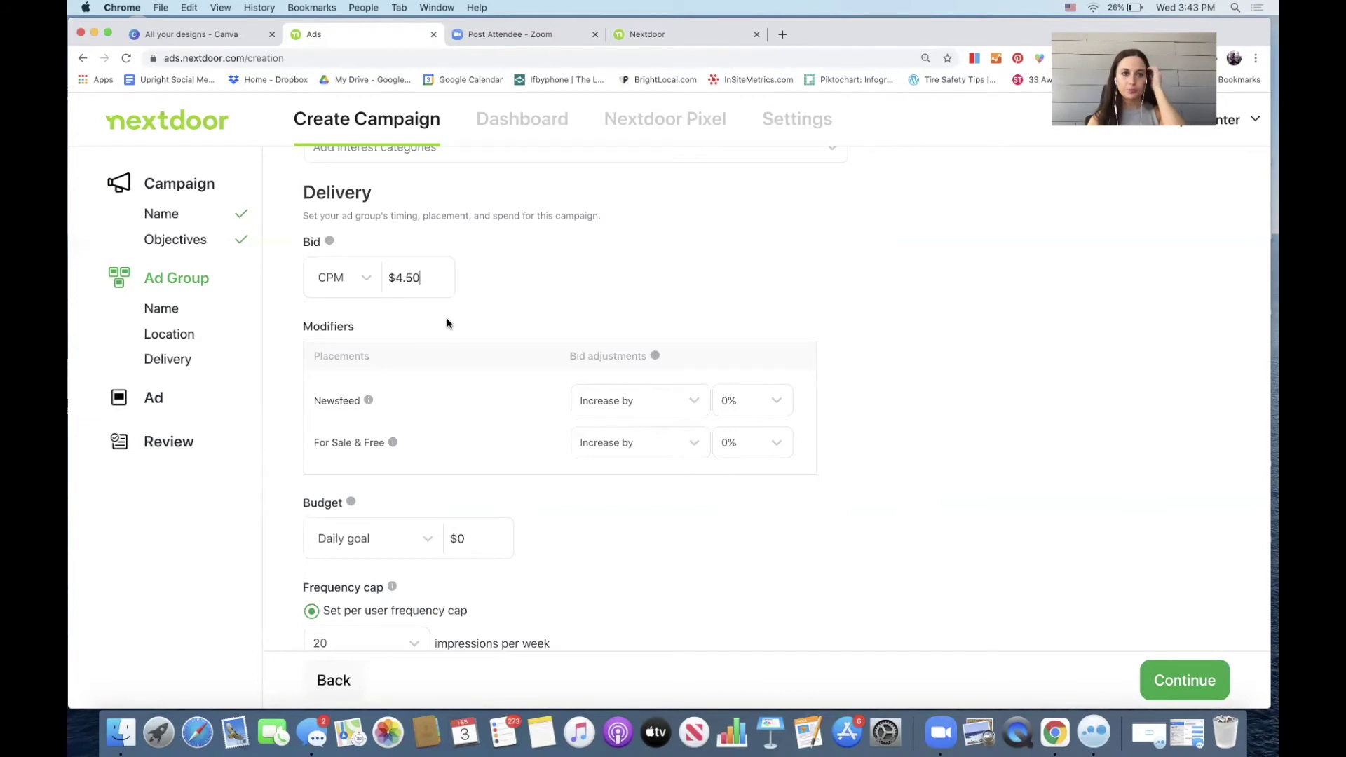
Step: Review the placement bid adjustments and the available budget types in the ad group's delivery settings
scroll(448, 323, down, 3)
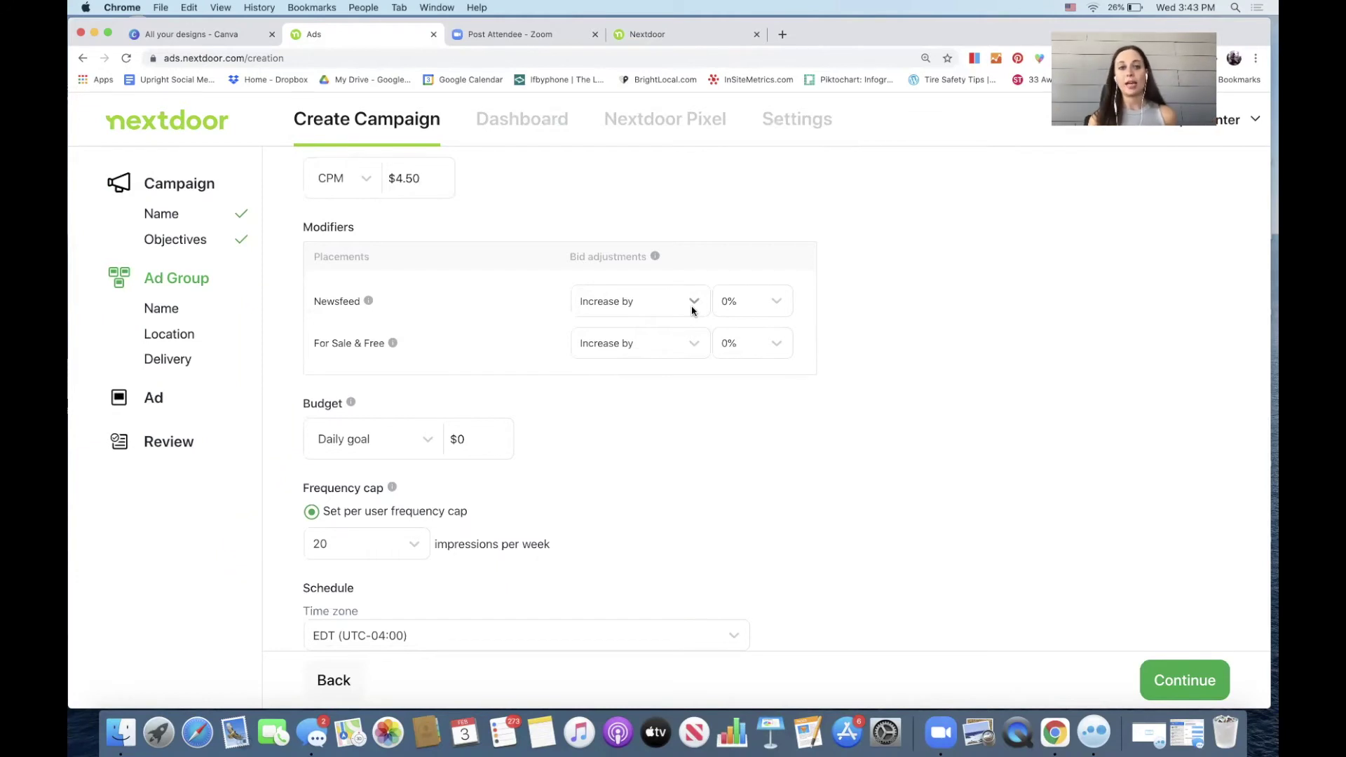
scroll(692, 311, down, 4)
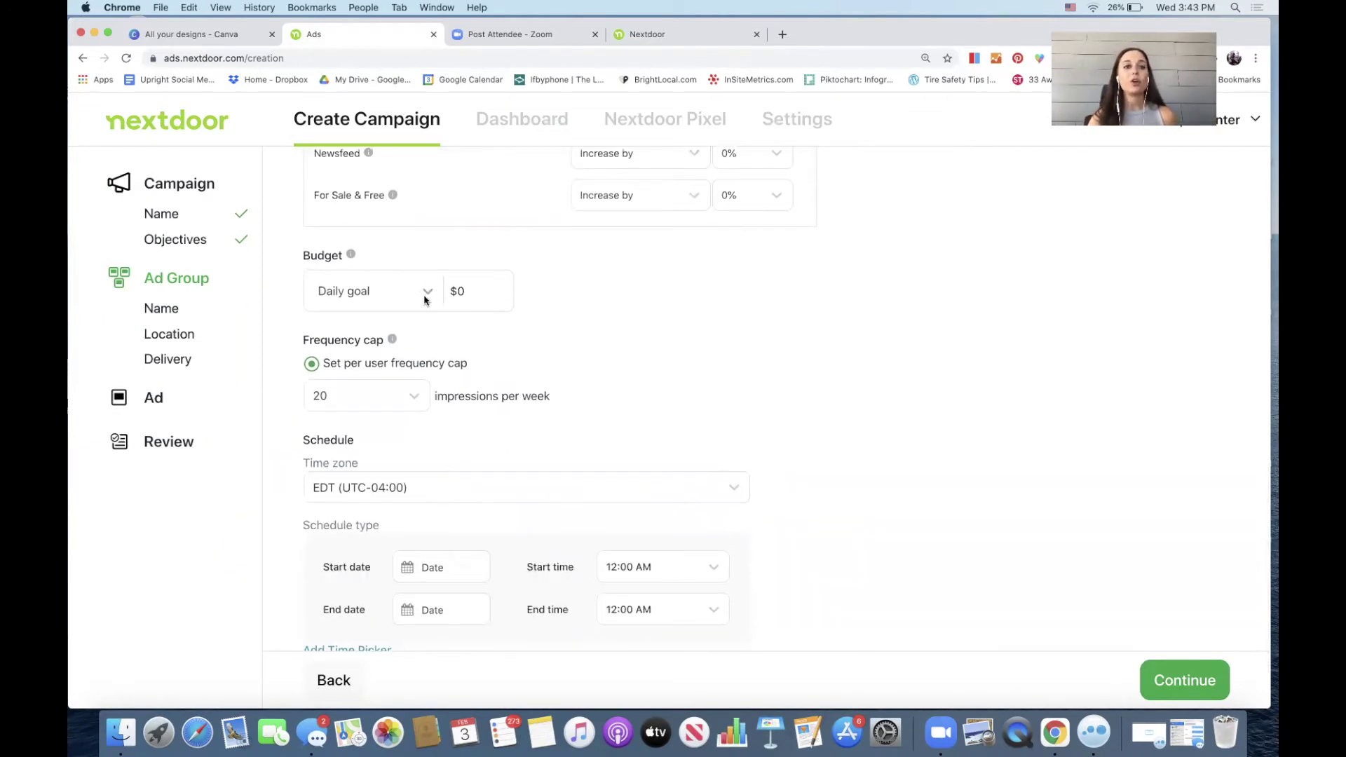
click(424, 292)
click(478, 292)
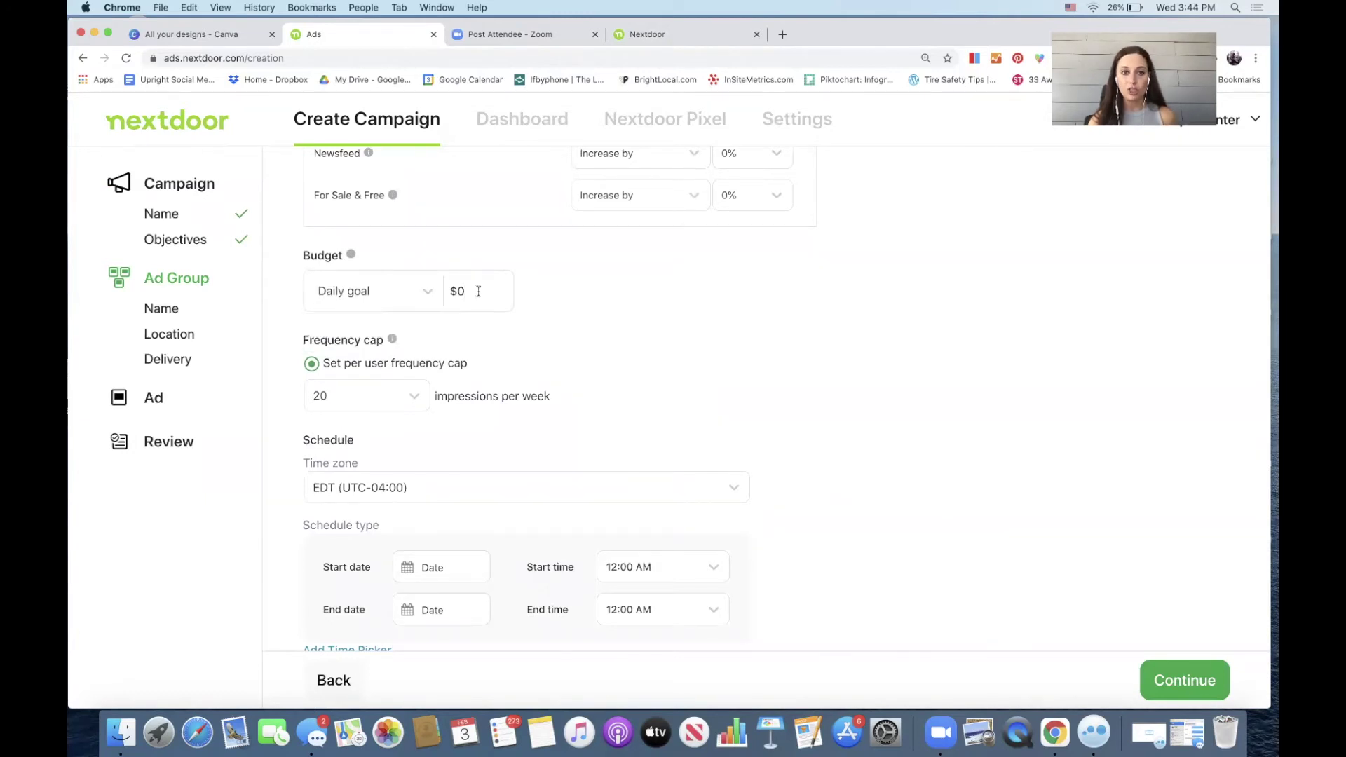
click(402, 301)
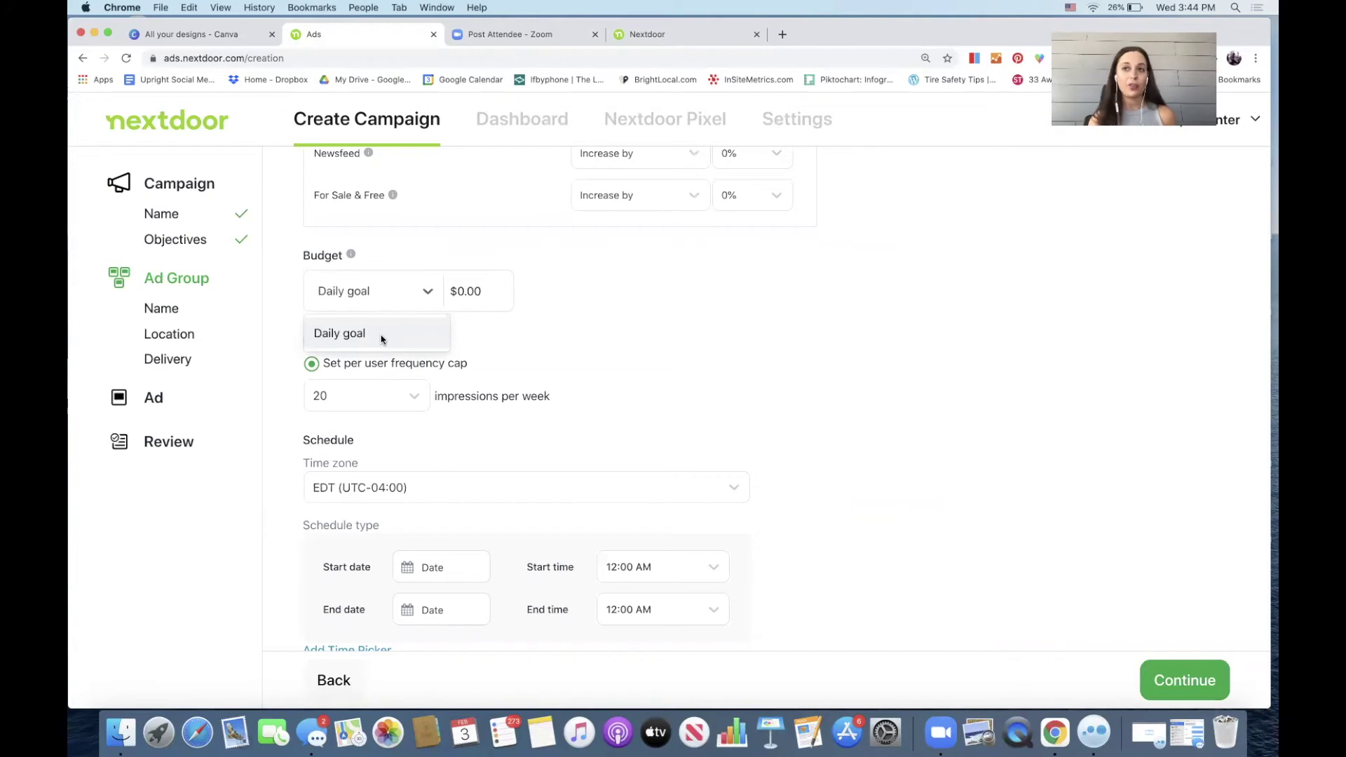
click(473, 291)
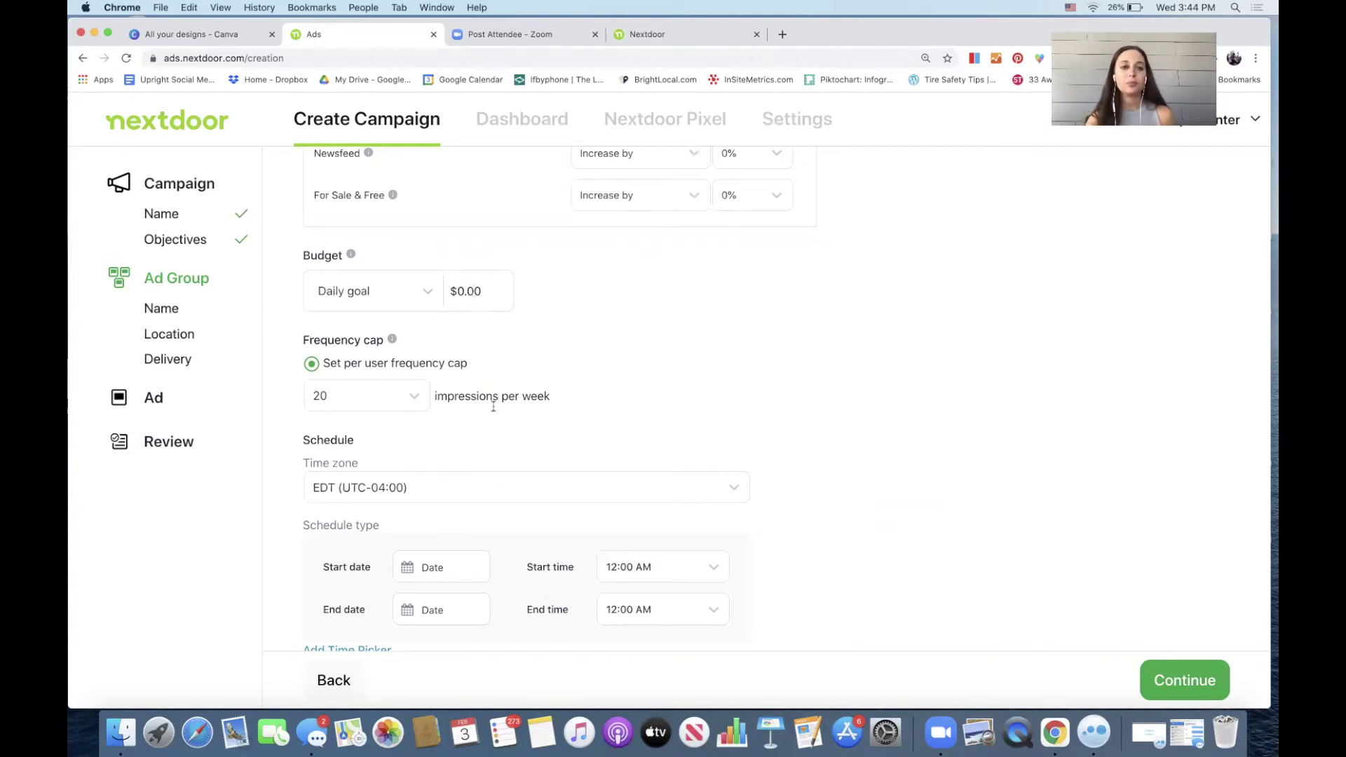
Step: Set the ad group's per-user frequency cap to 10 impressions per week
scroll(494, 407, down, 2)
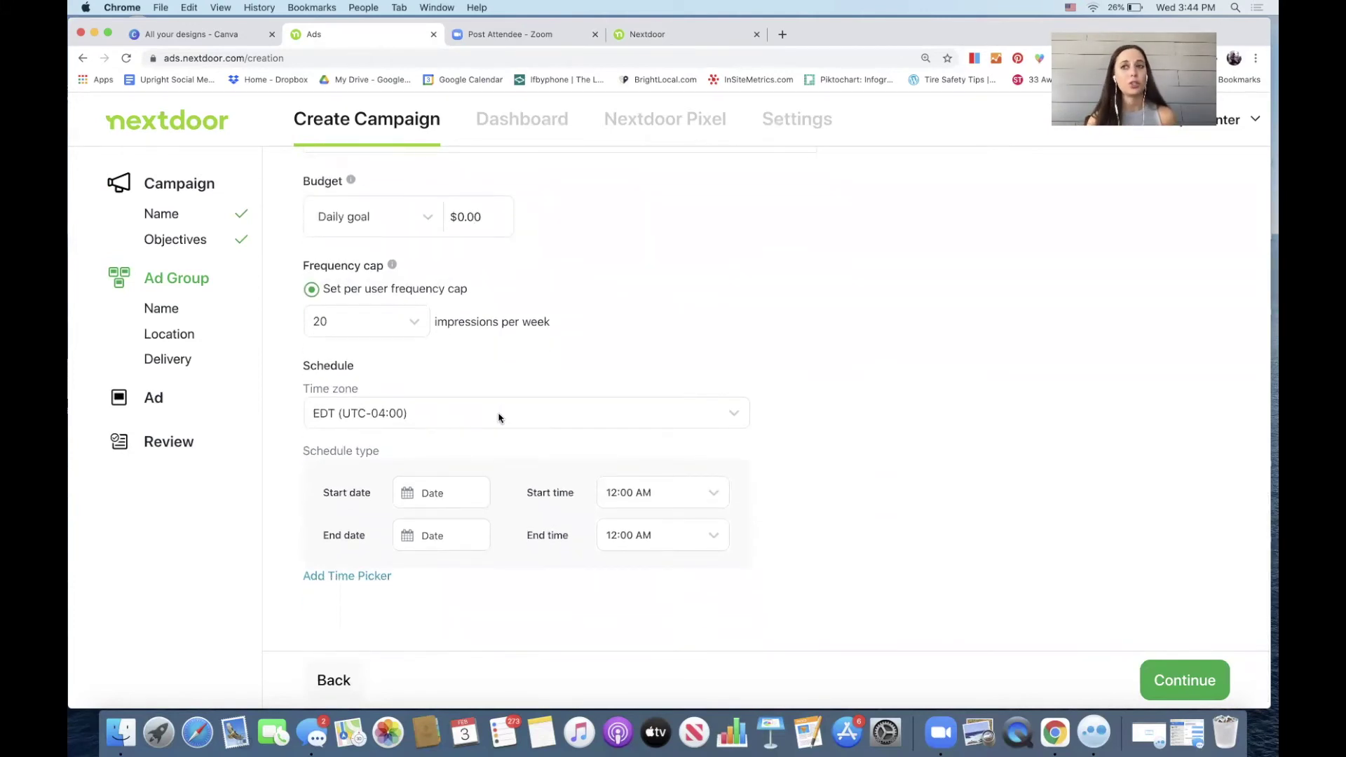
click(415, 322)
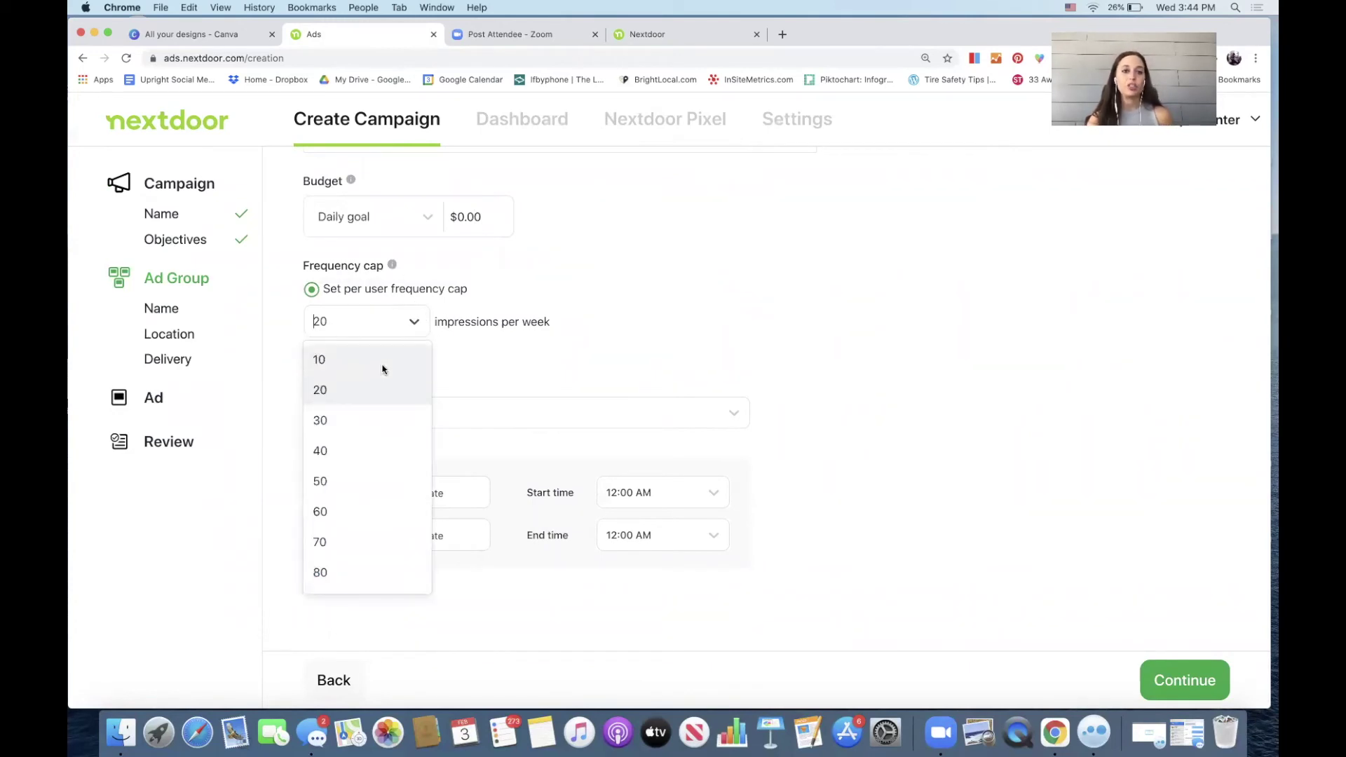
click(383, 361)
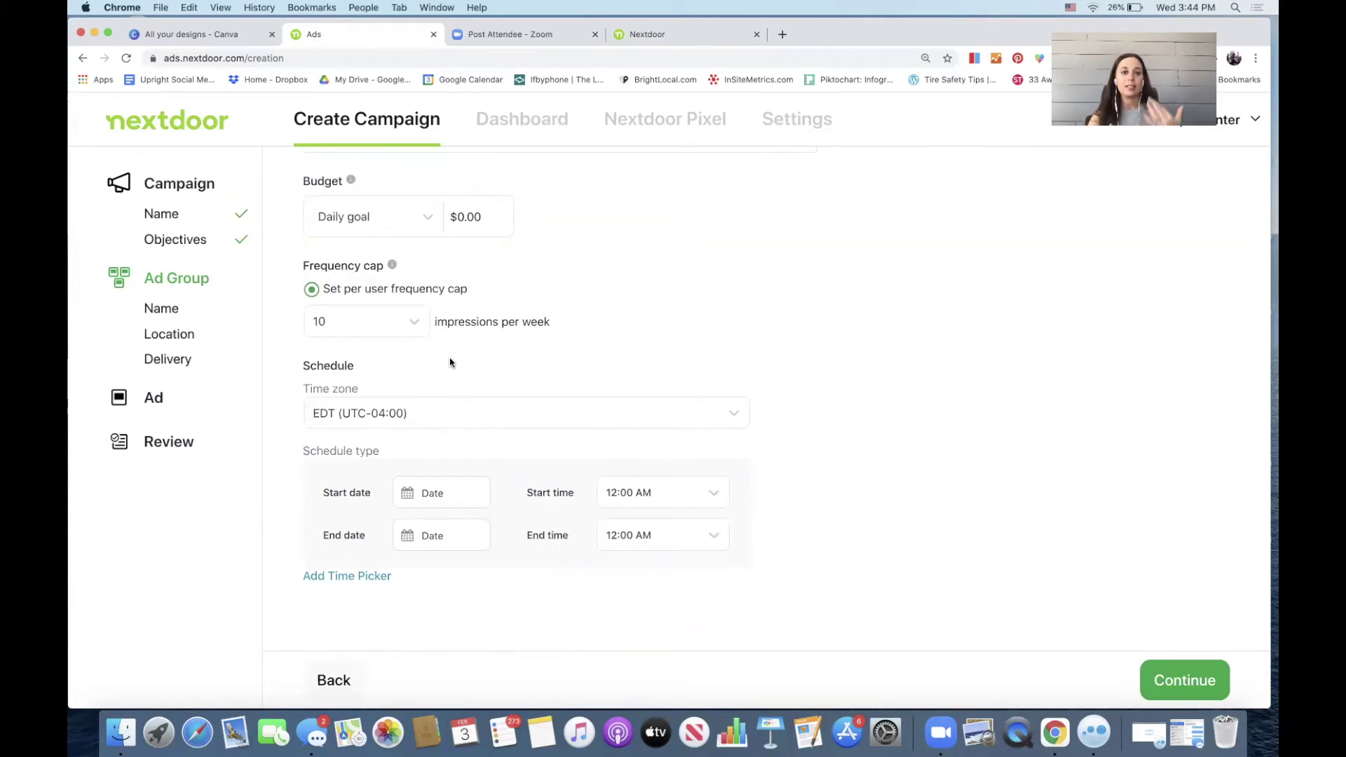
click(414, 323)
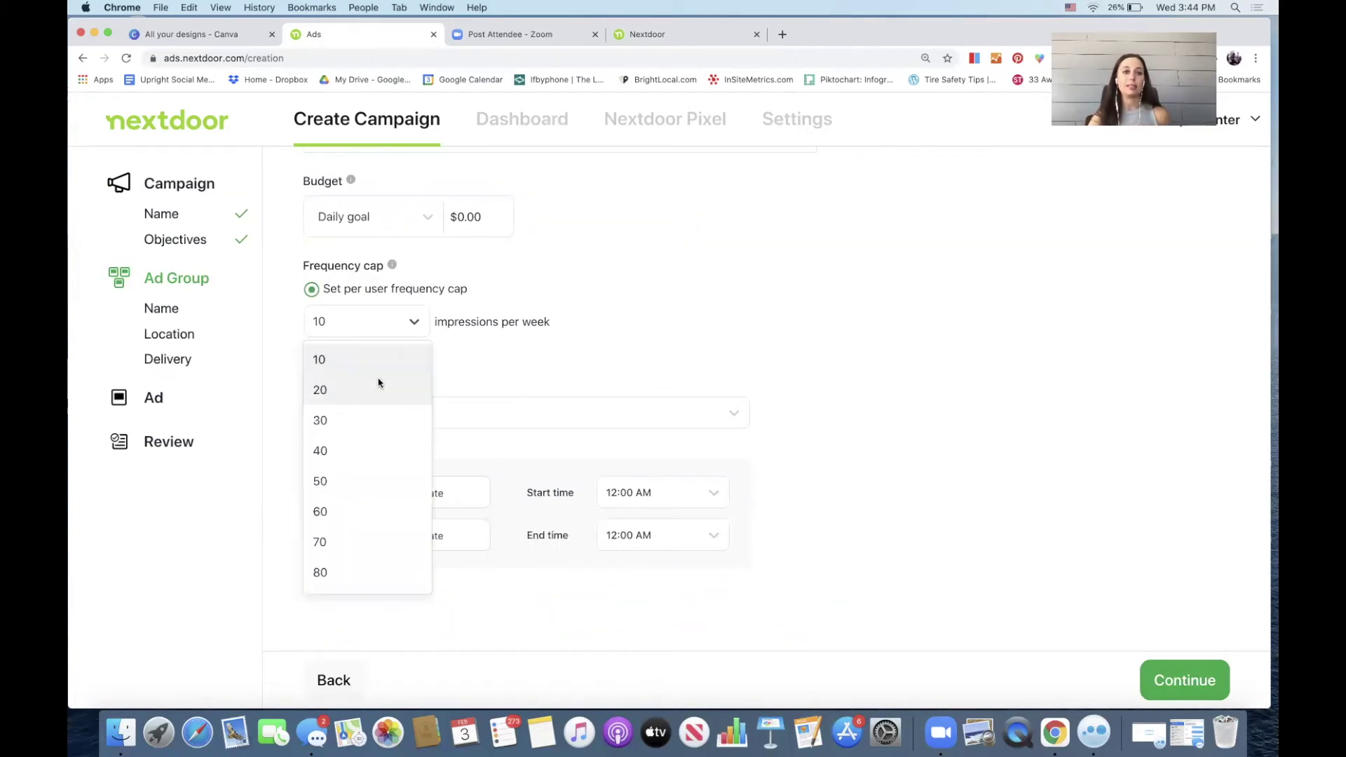
click(380, 354)
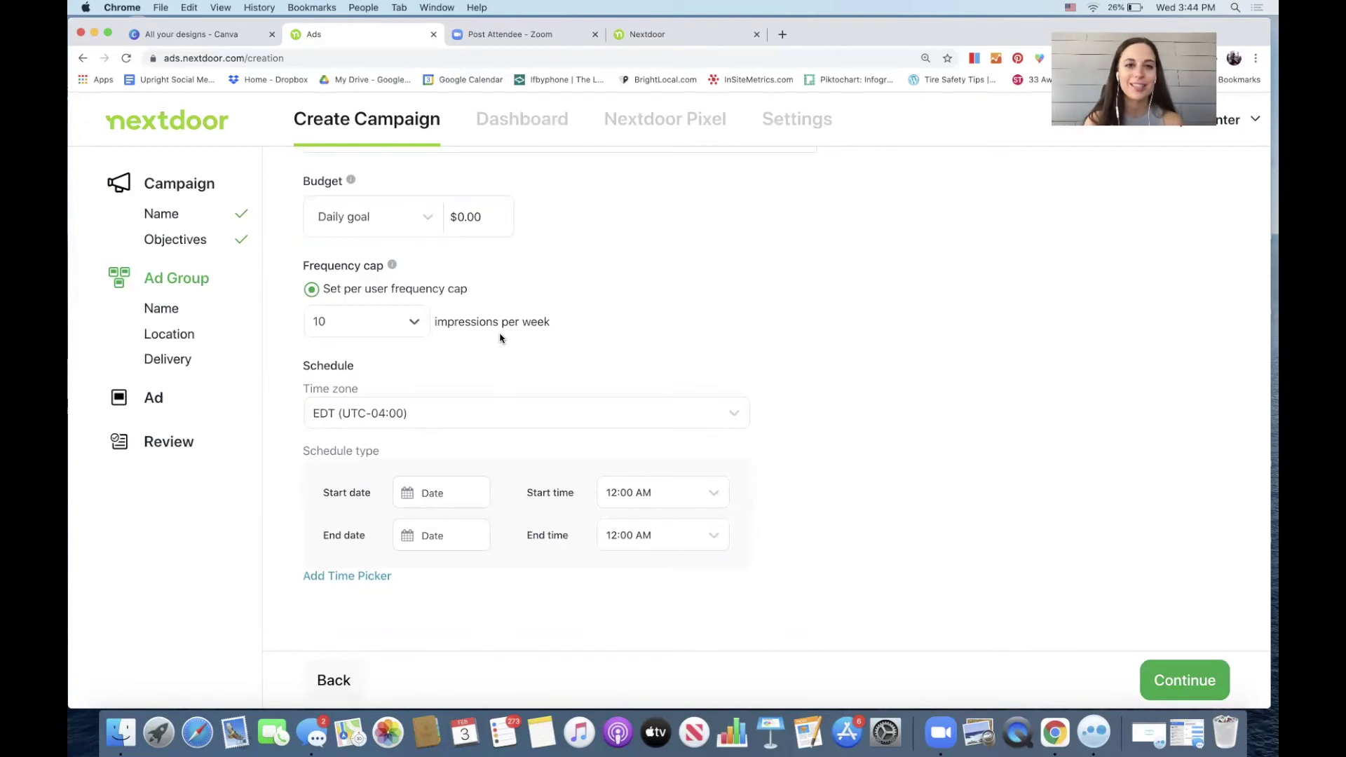
Step: Try to continue past the ad group settings, and set the daily goal budget to $15.00
scroll(511, 444, down, 1)
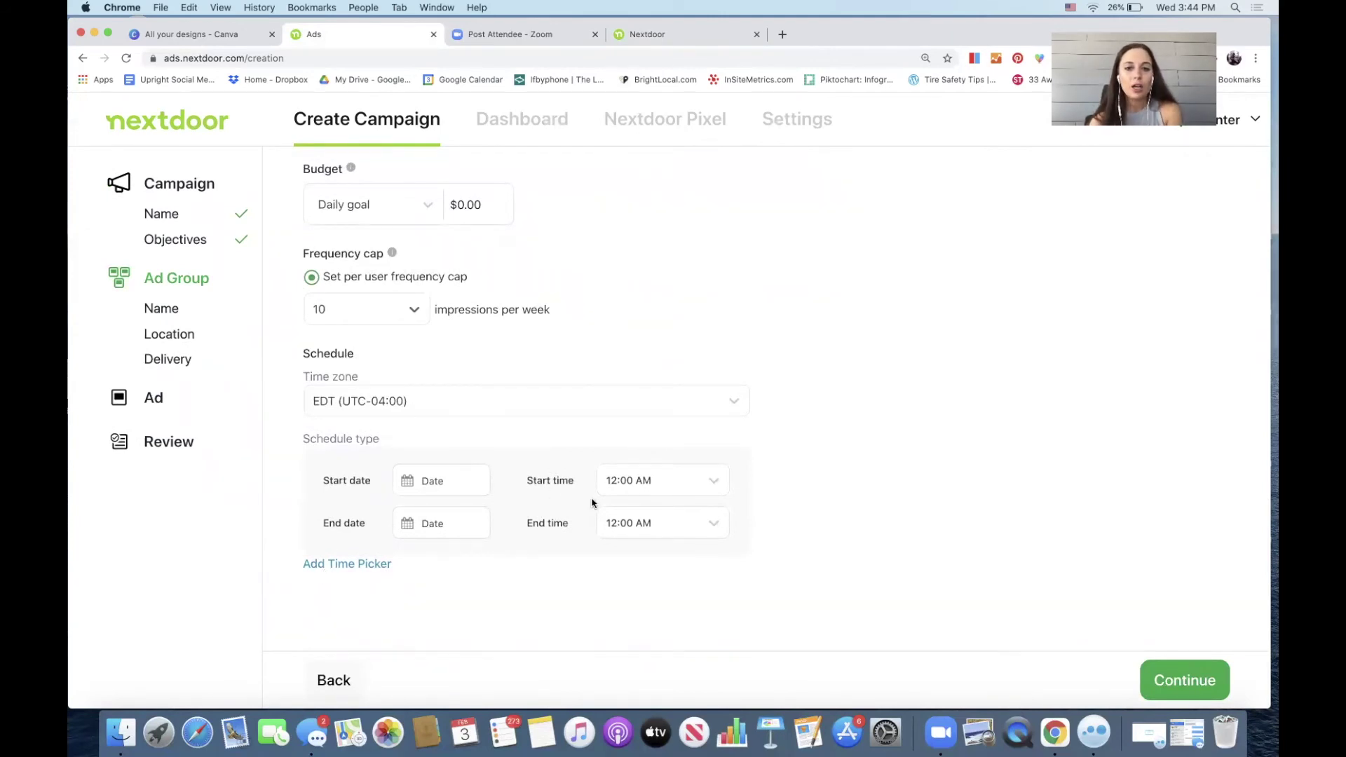
click(1203, 694)
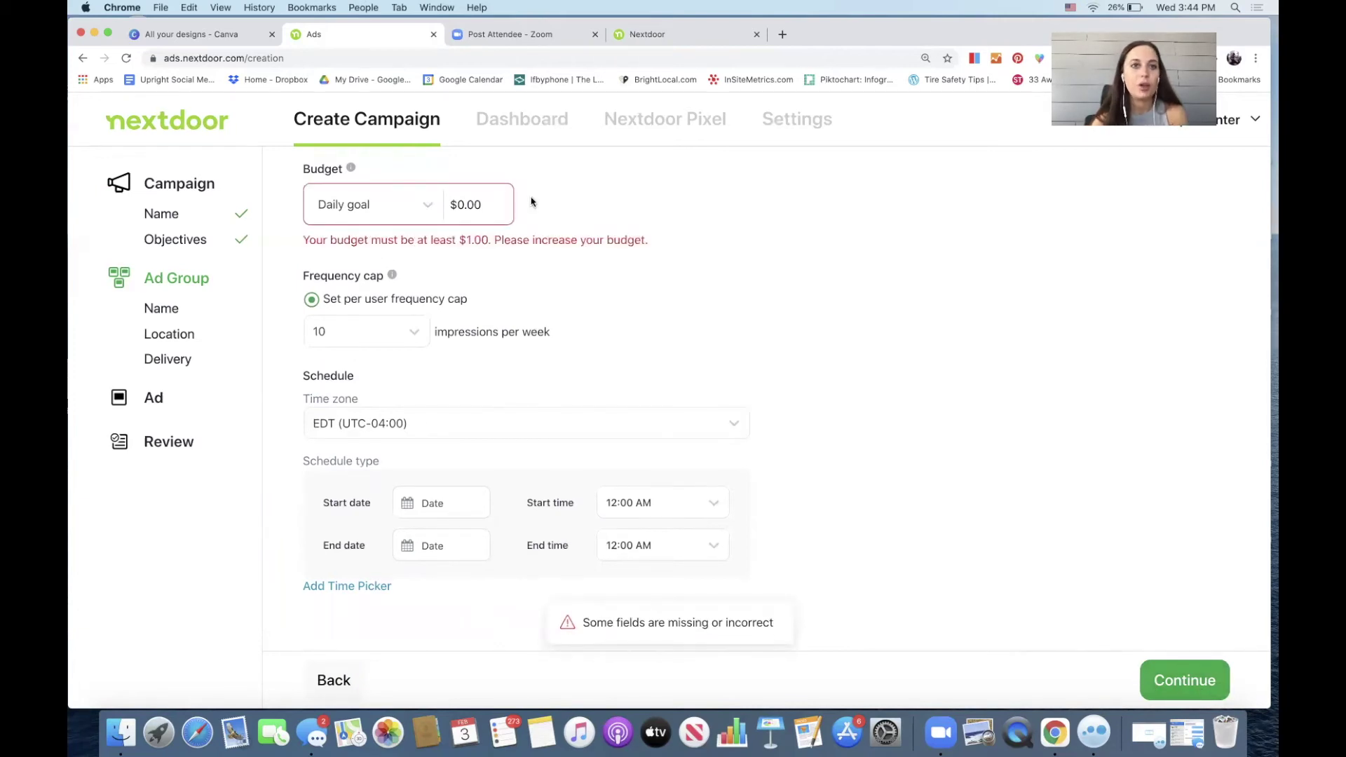
triple_click(483, 204)
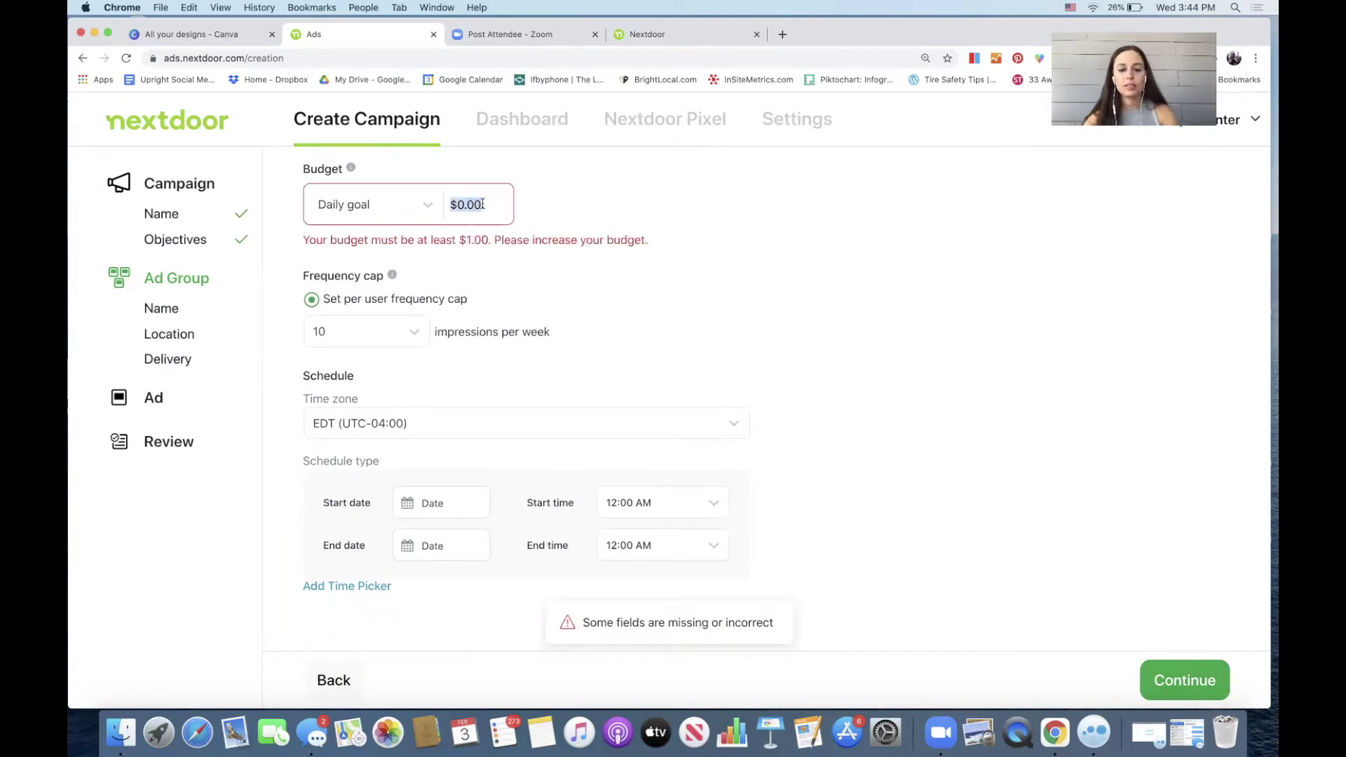
text(5.)
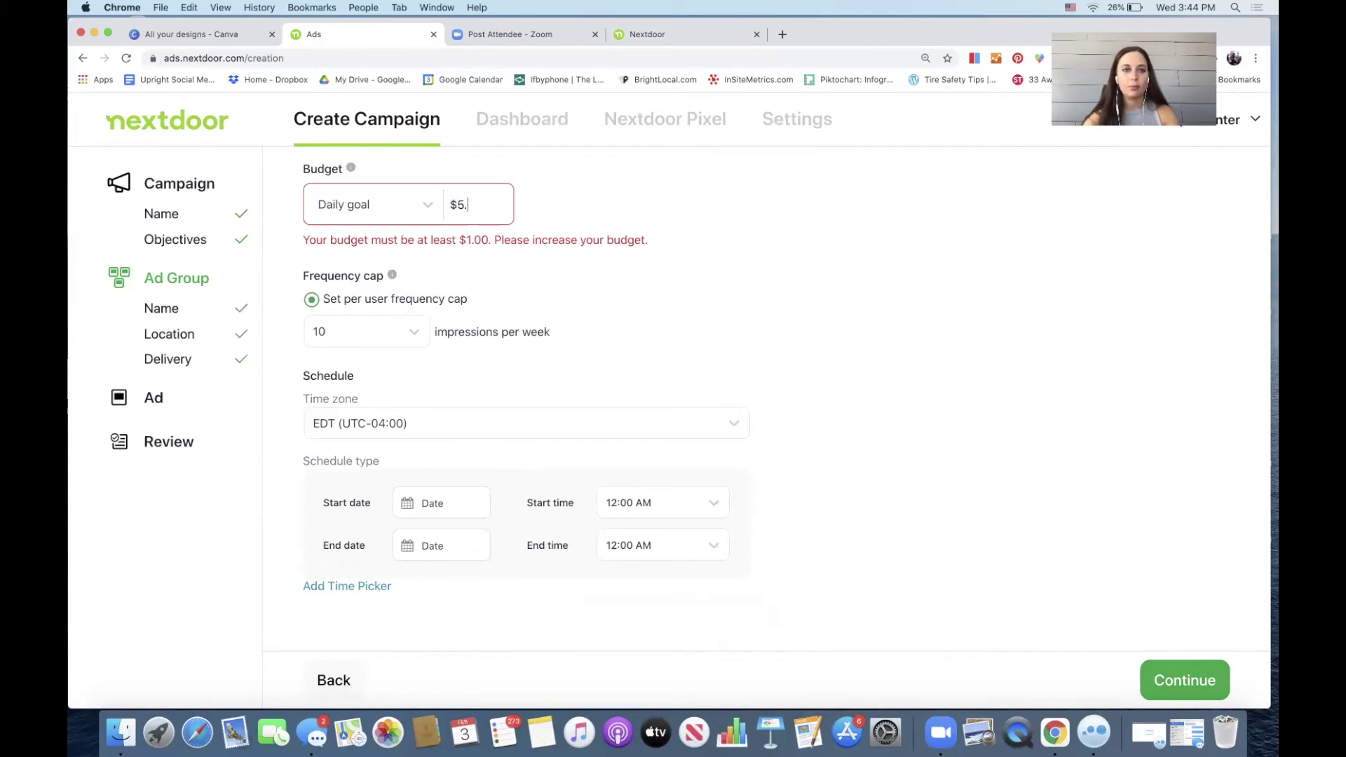
key(BackSpace)
text(5.00)
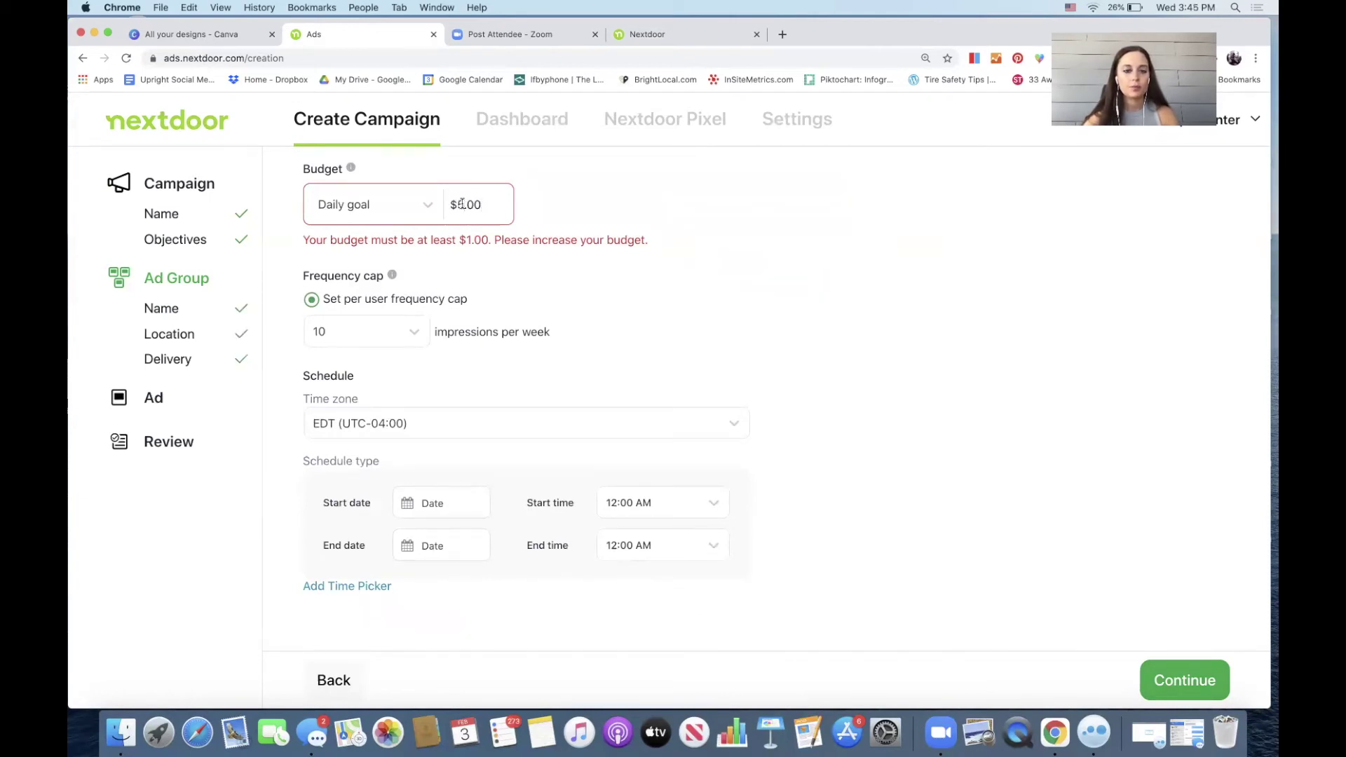
text(5)
key(BackSpace)
key(BackSpace)
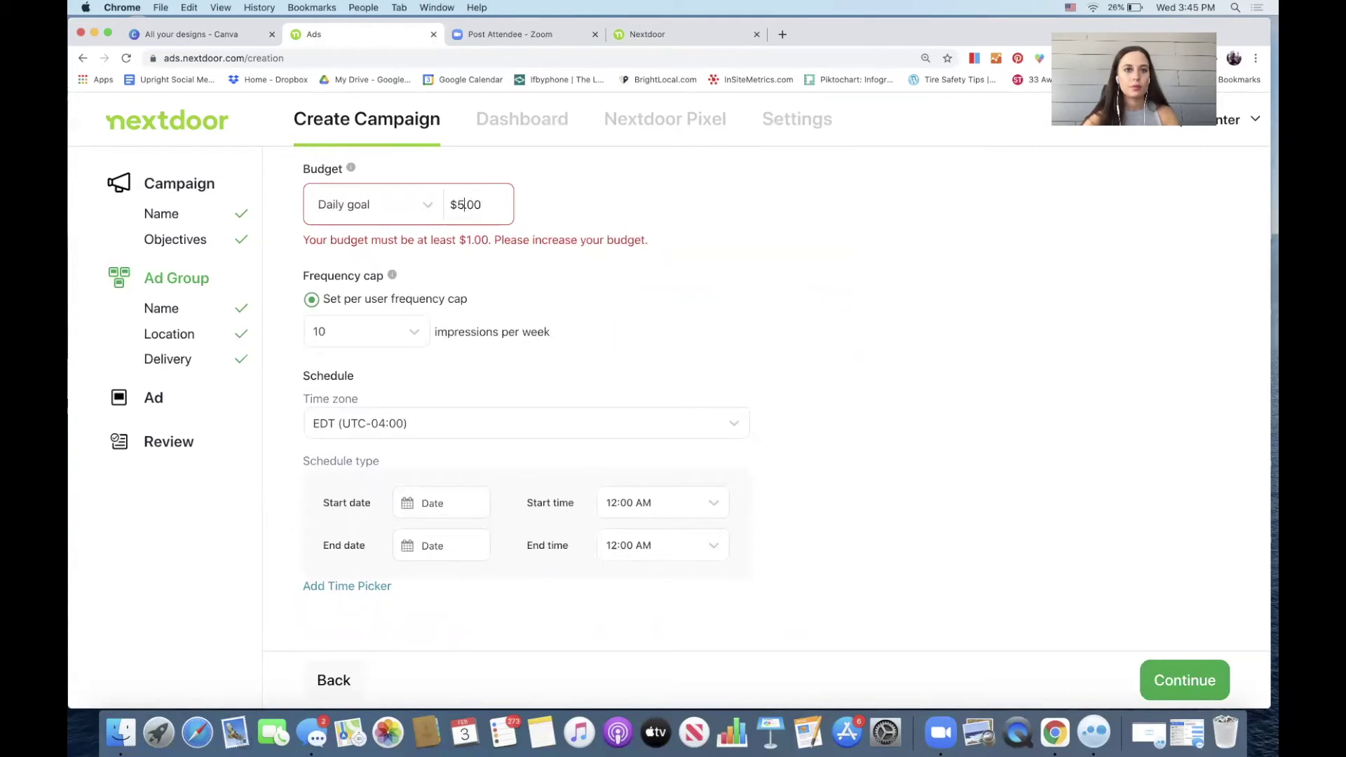
text(15.)
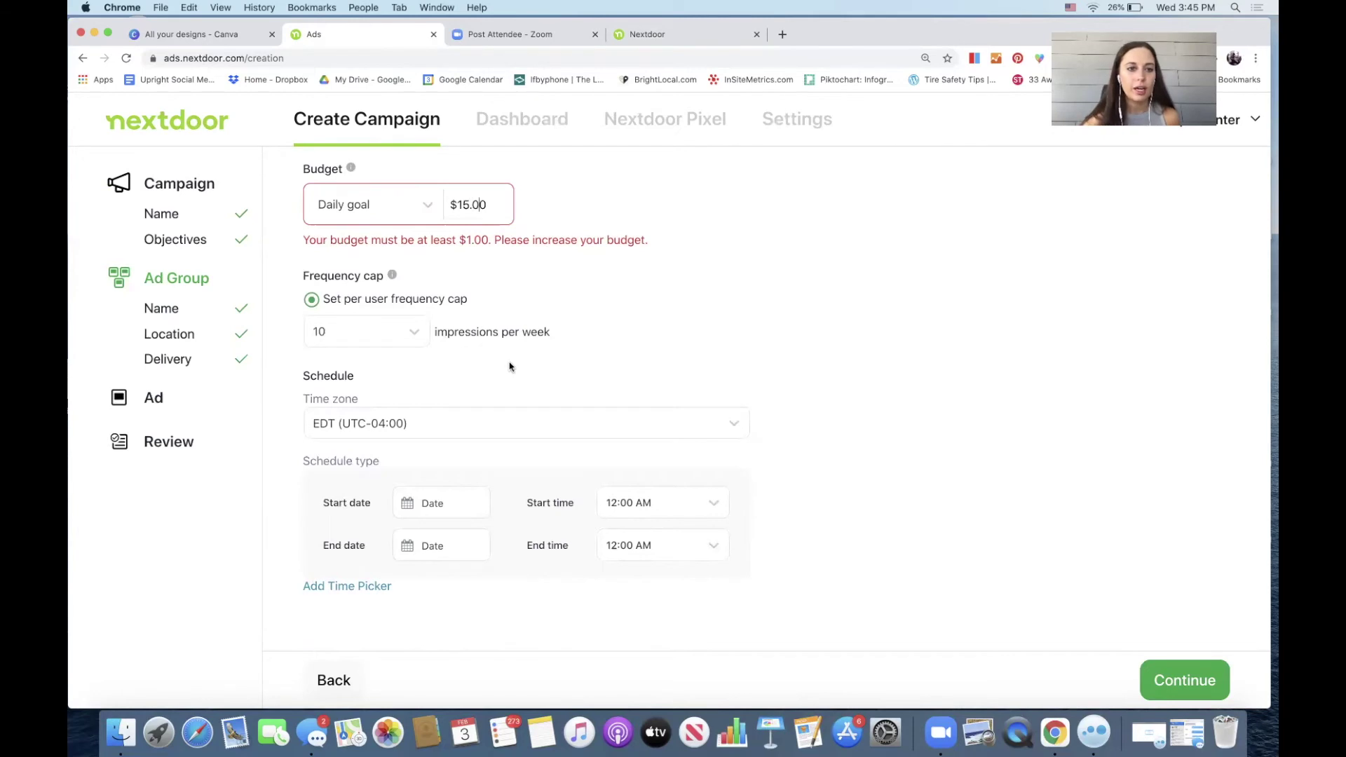
Step: Set the ad group schedule's start date to 02/10/2021
scroll(456, 421, down, 1)
click(439, 480)
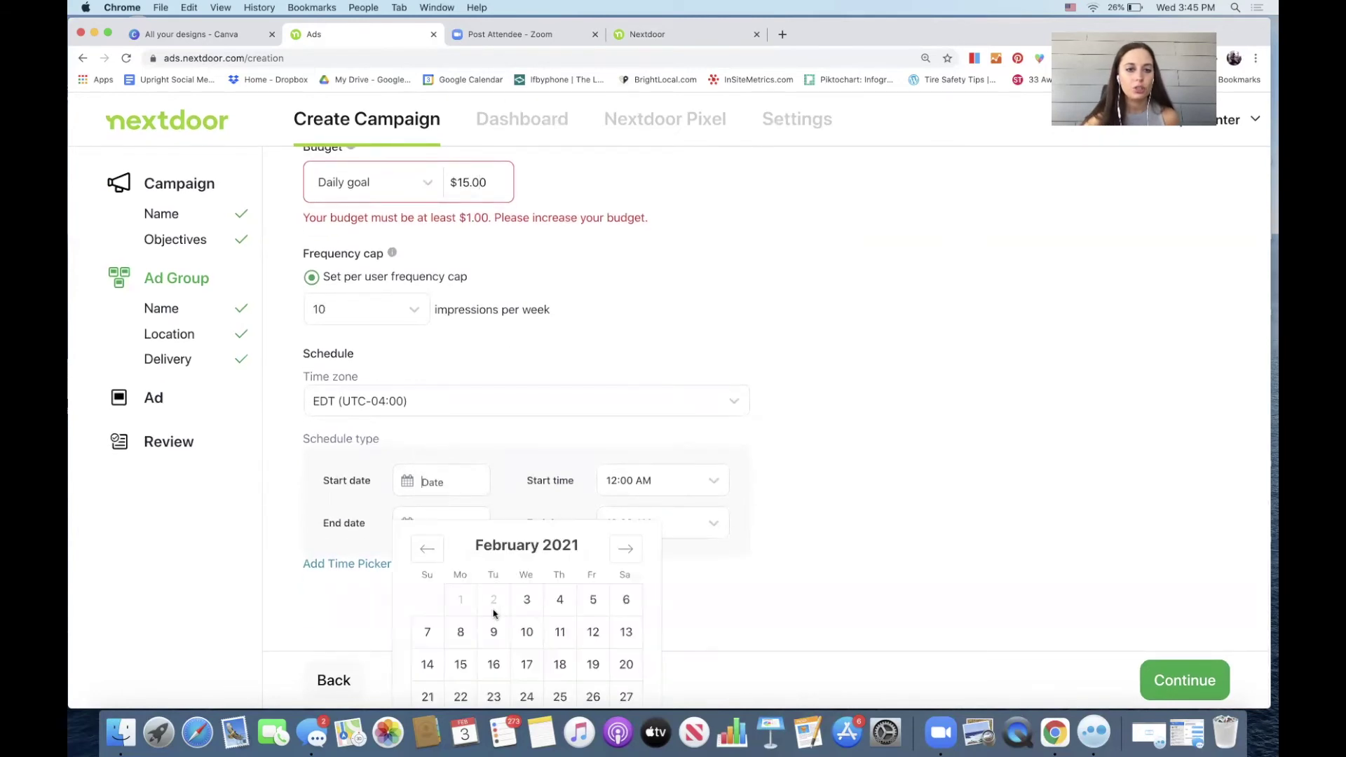
click(526, 631)
click(350, 732)
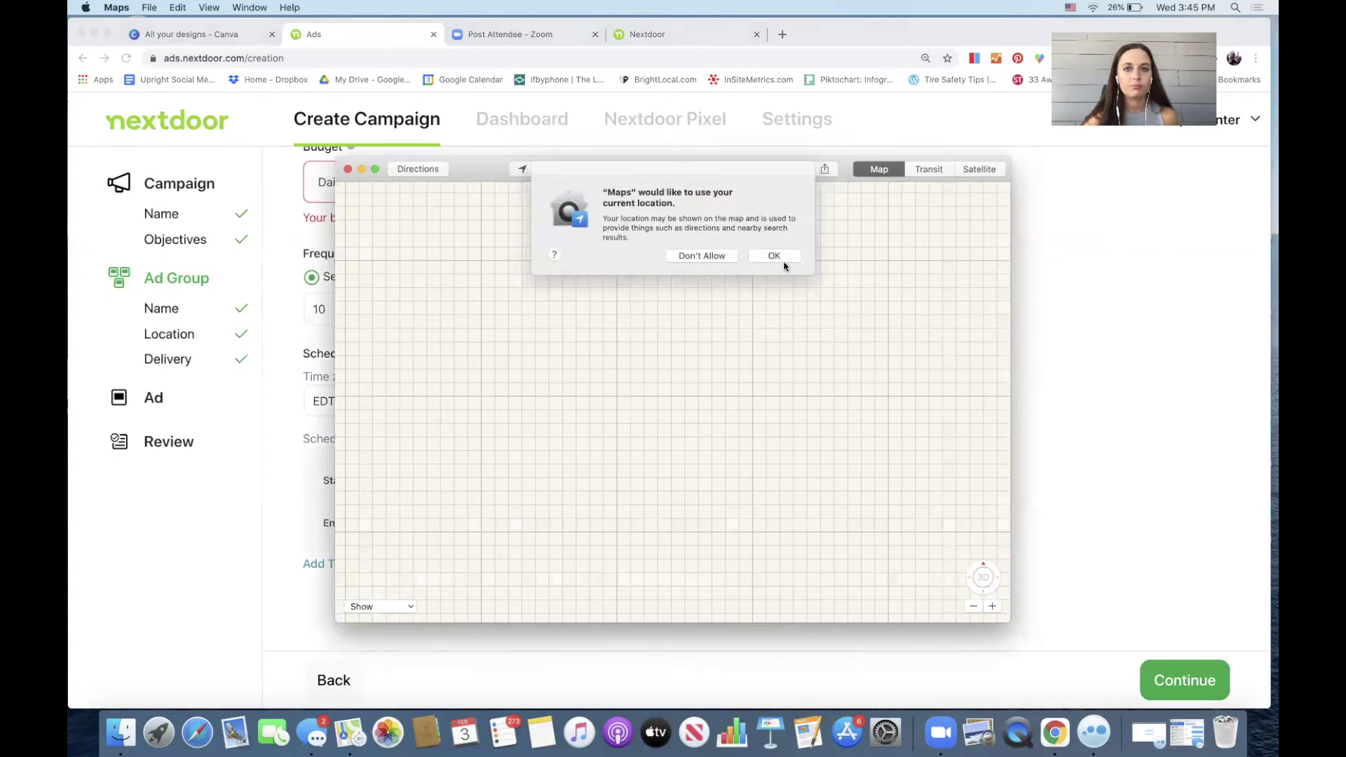
click(725, 259)
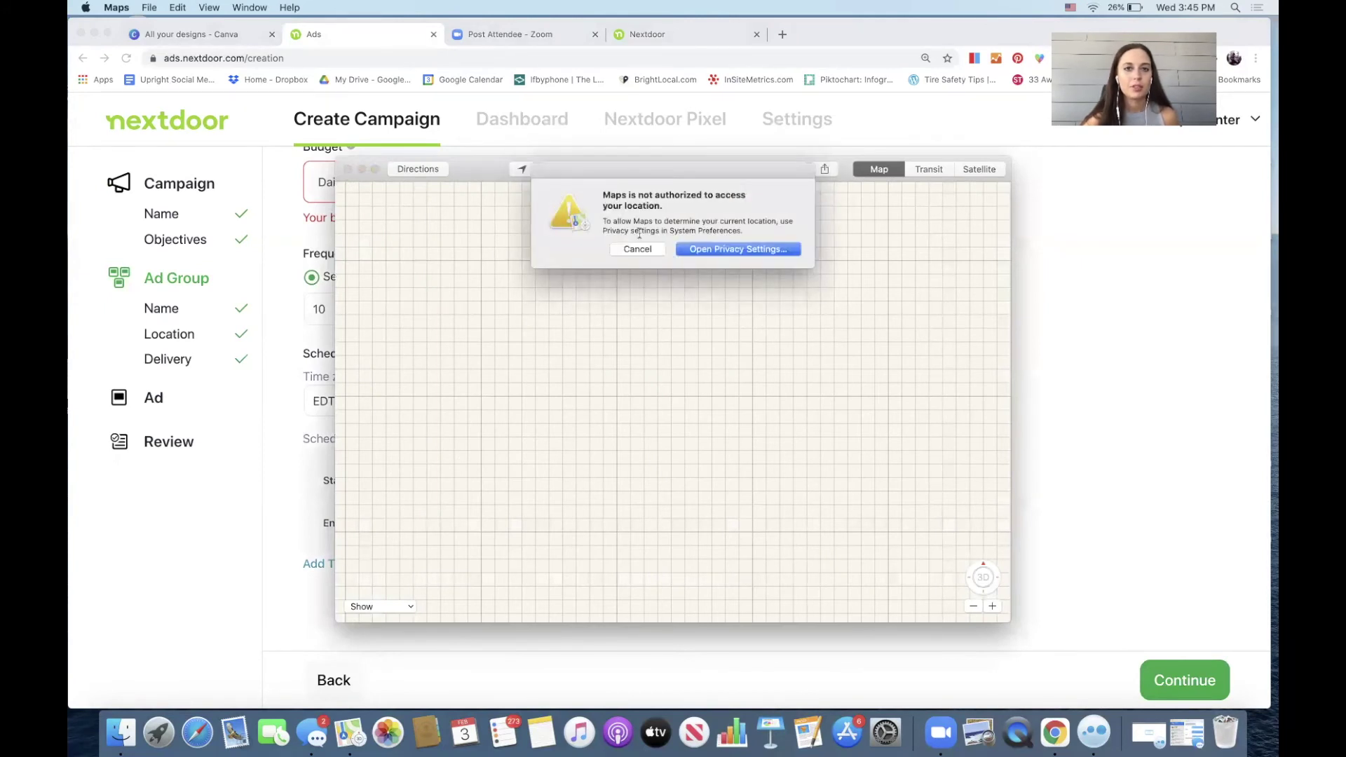
click(637, 250)
click(347, 169)
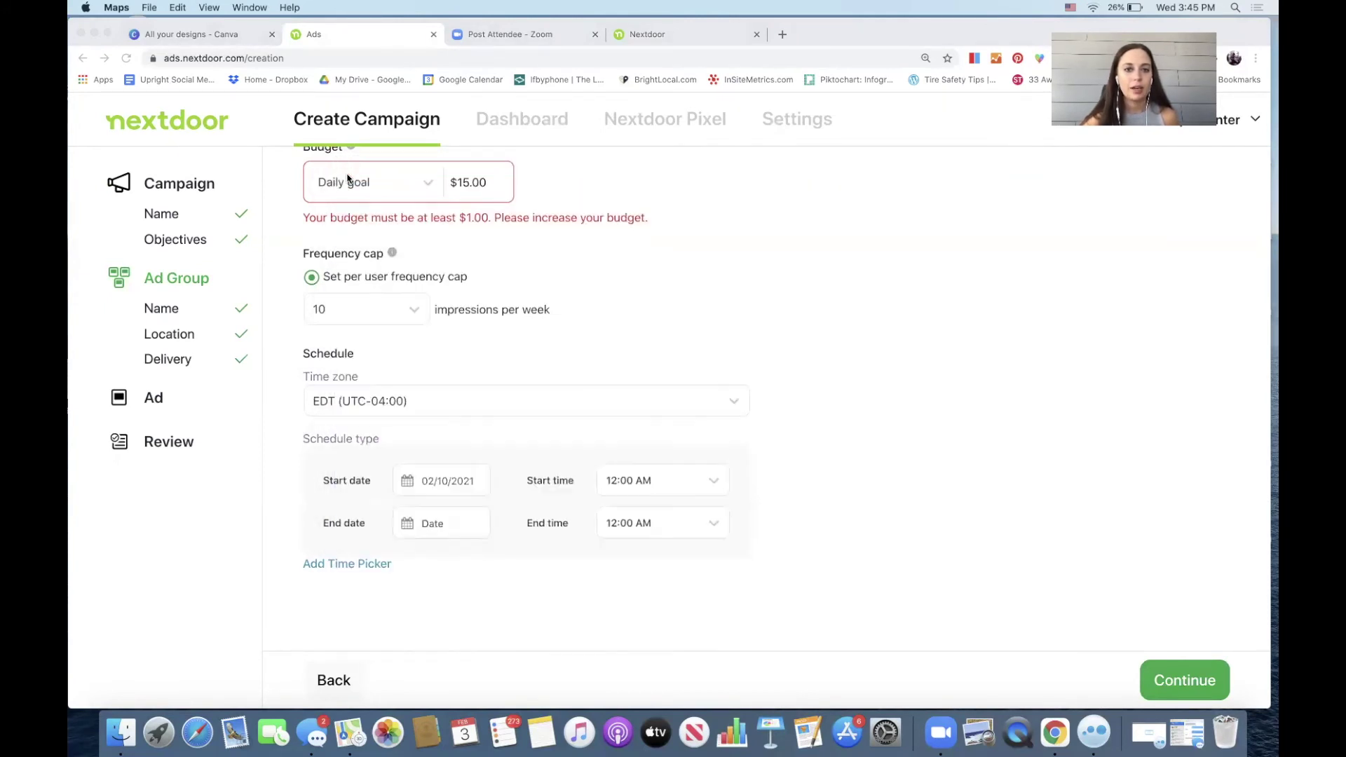
Step: Set the ad group schedule's end date to 02/17/2021
click(459, 526)
click(421, 524)
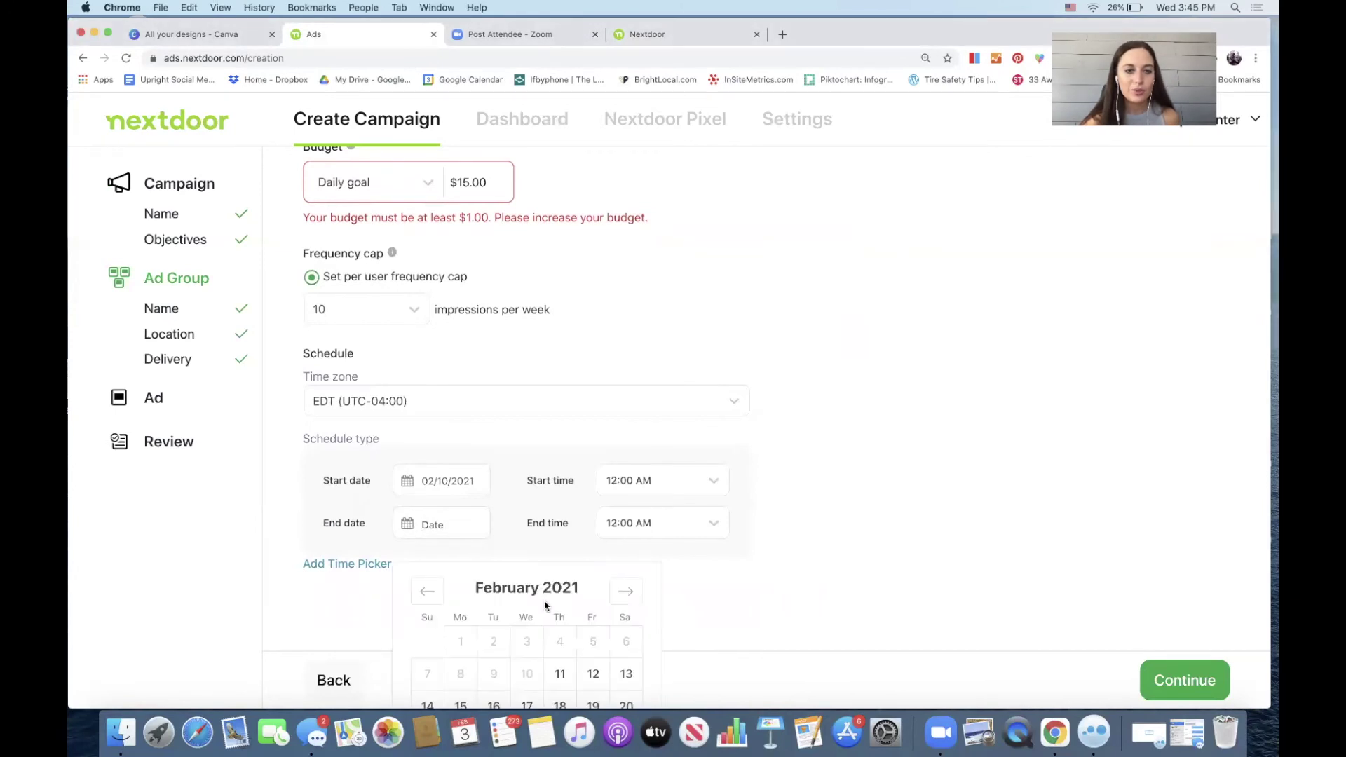
scroll(546, 607, down, 3)
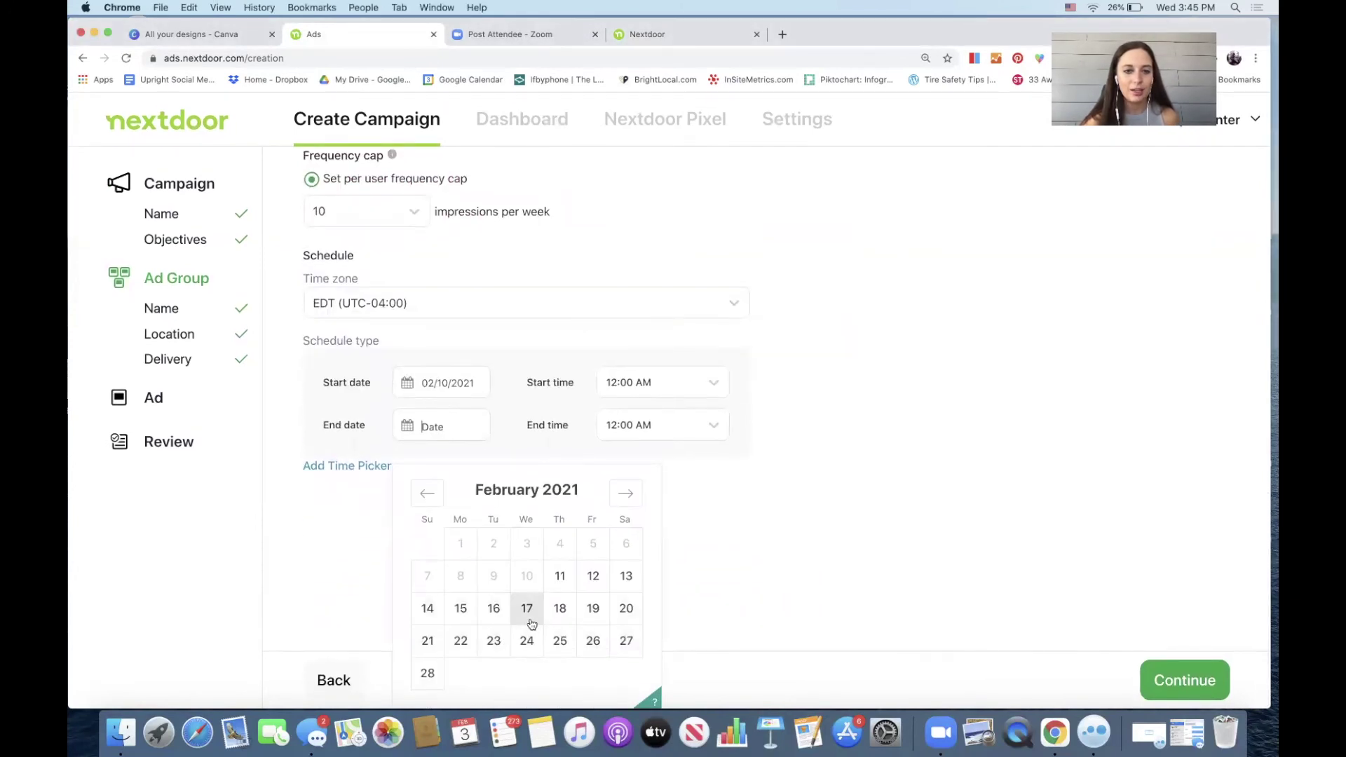
click(530, 621)
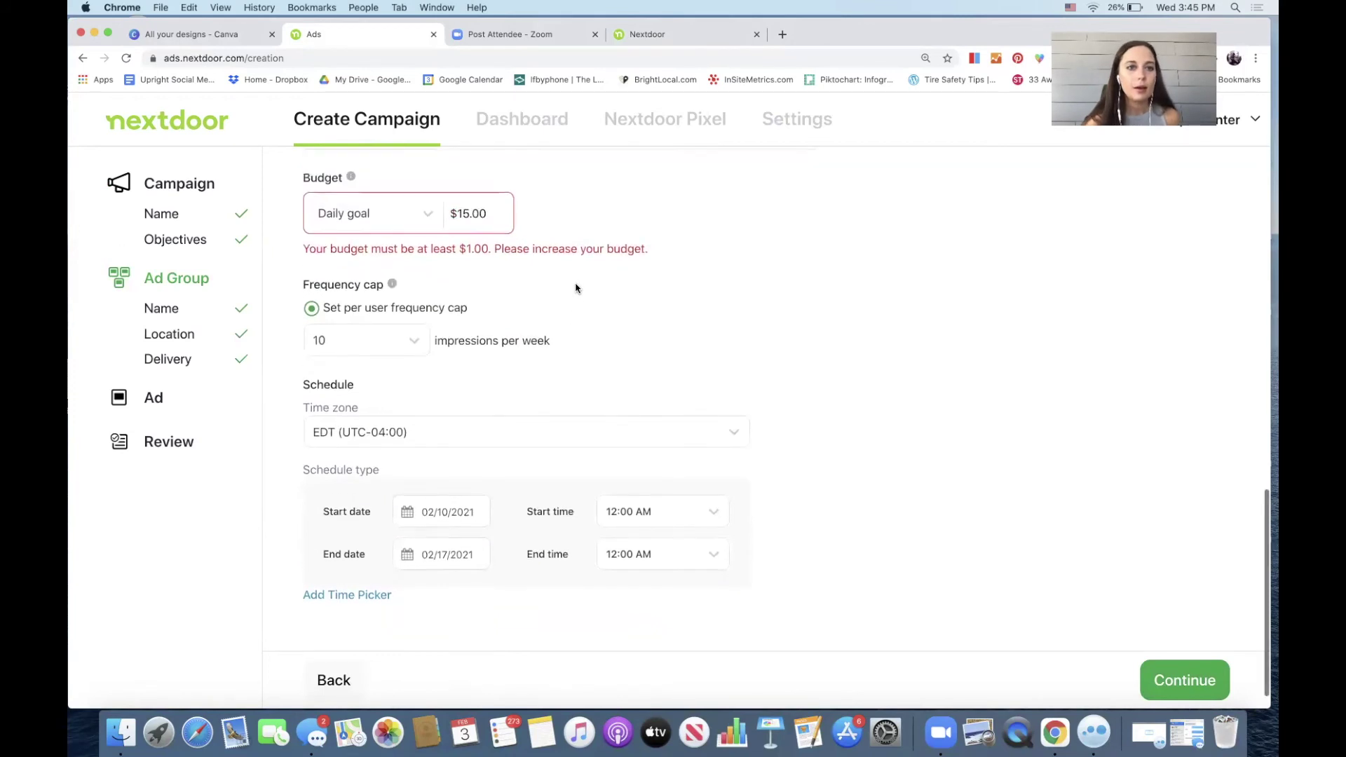
Step: Re-enter the daily goal budget as $15.00 and continue to the ad setup
scroll(571, 288, up, 3)
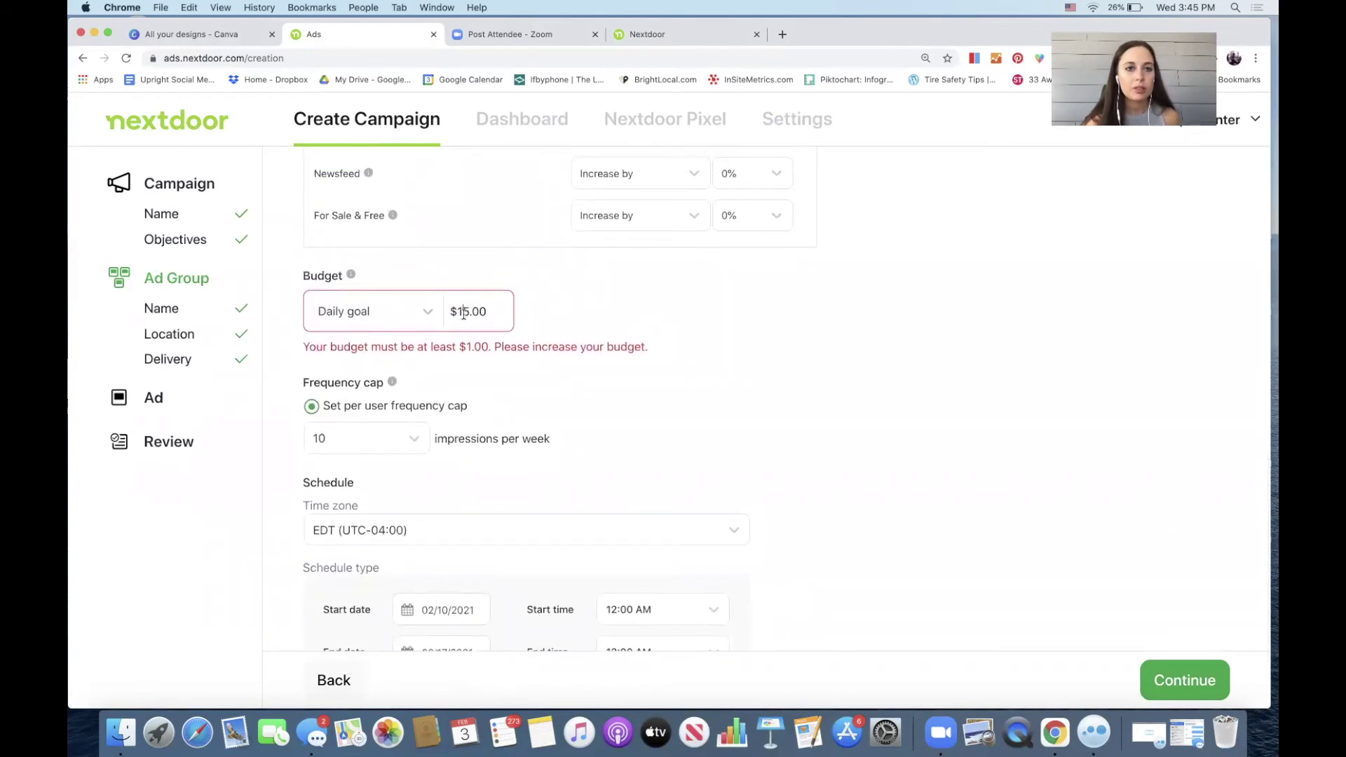
double_click(463, 313)
text(15.00)
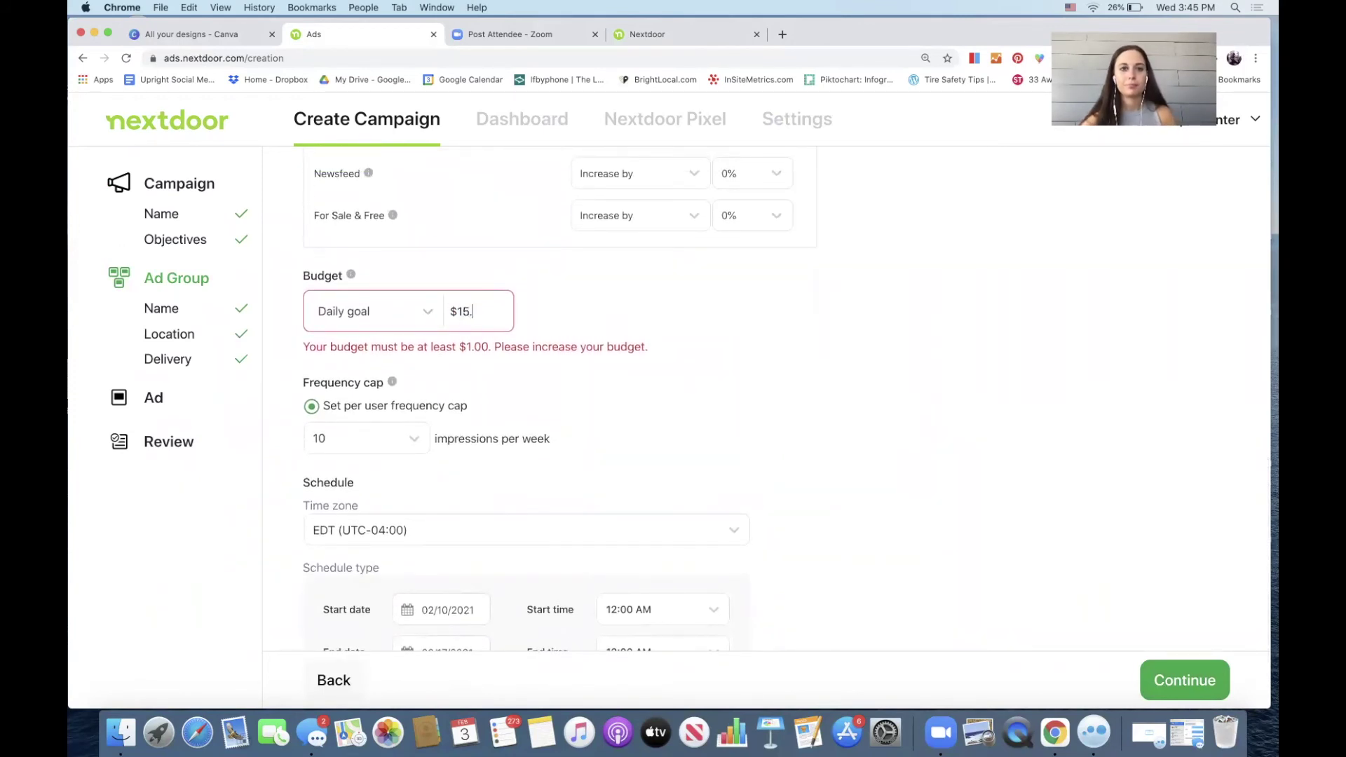
click(1185, 678)
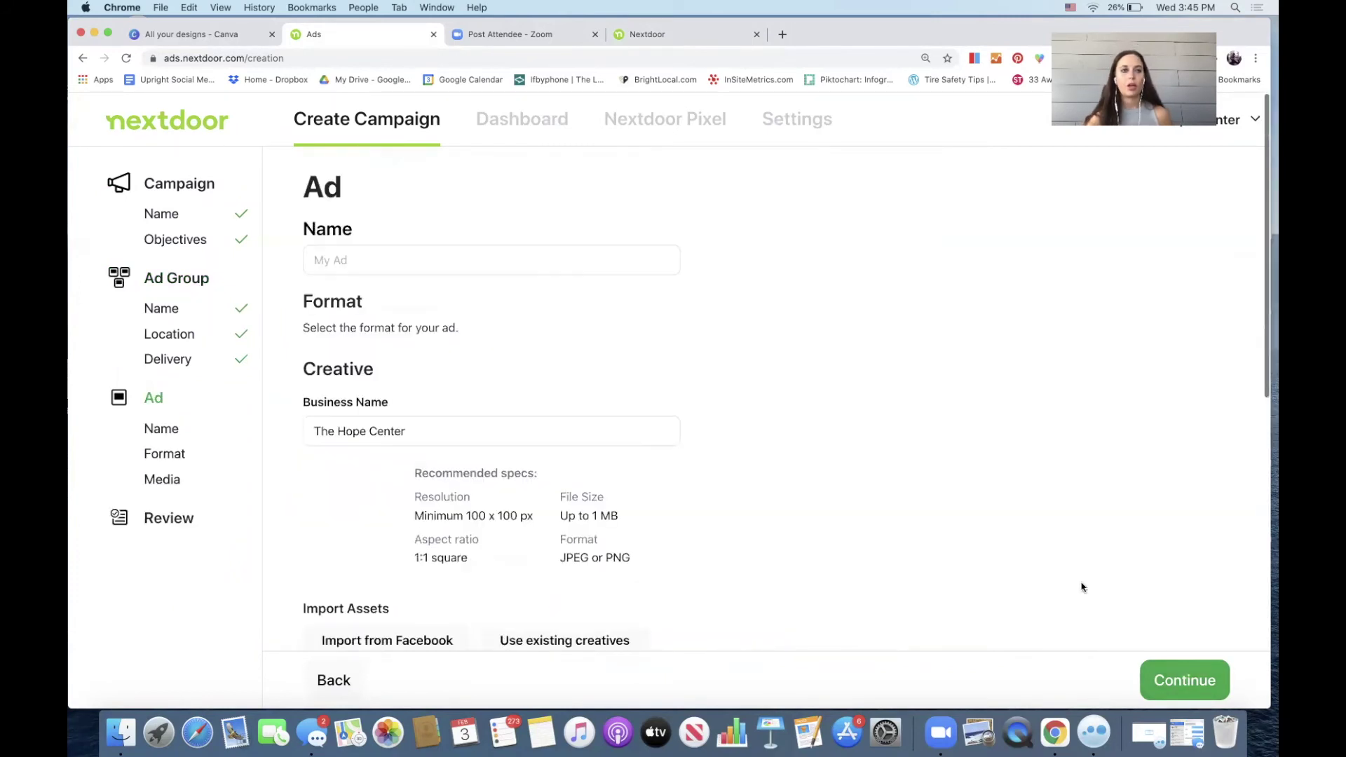
Step: Choose the Image post format for the ad and review the creative best practices
scroll(848, 375, down, 1)
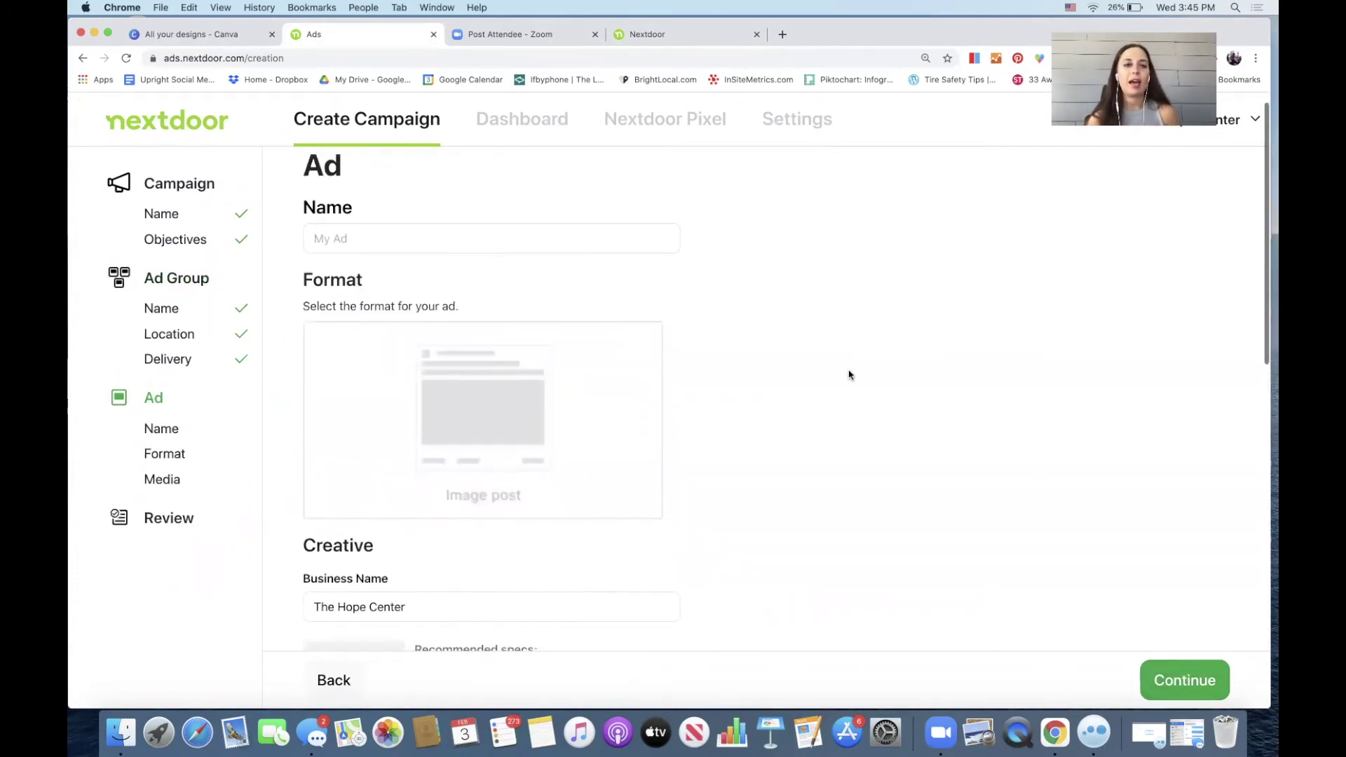
click(481, 419)
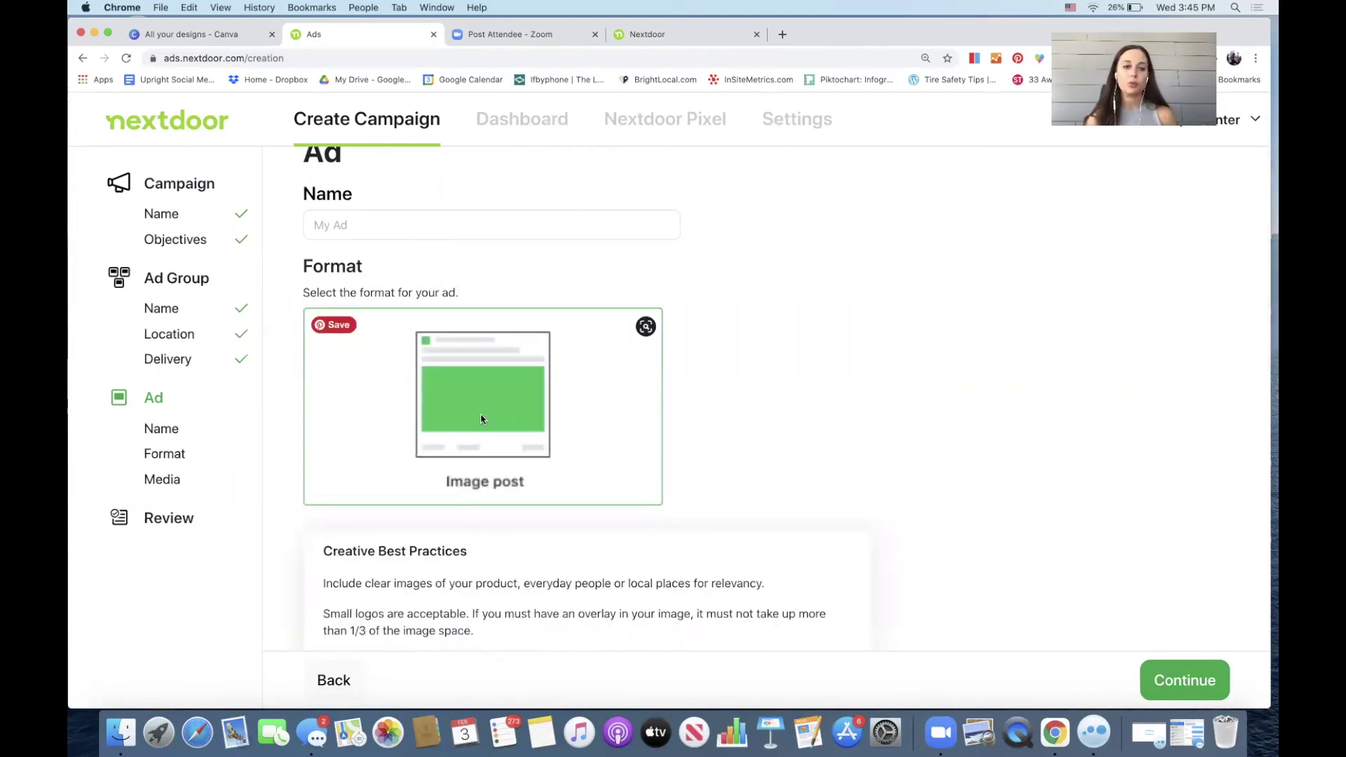
scroll(481, 419, down, 5)
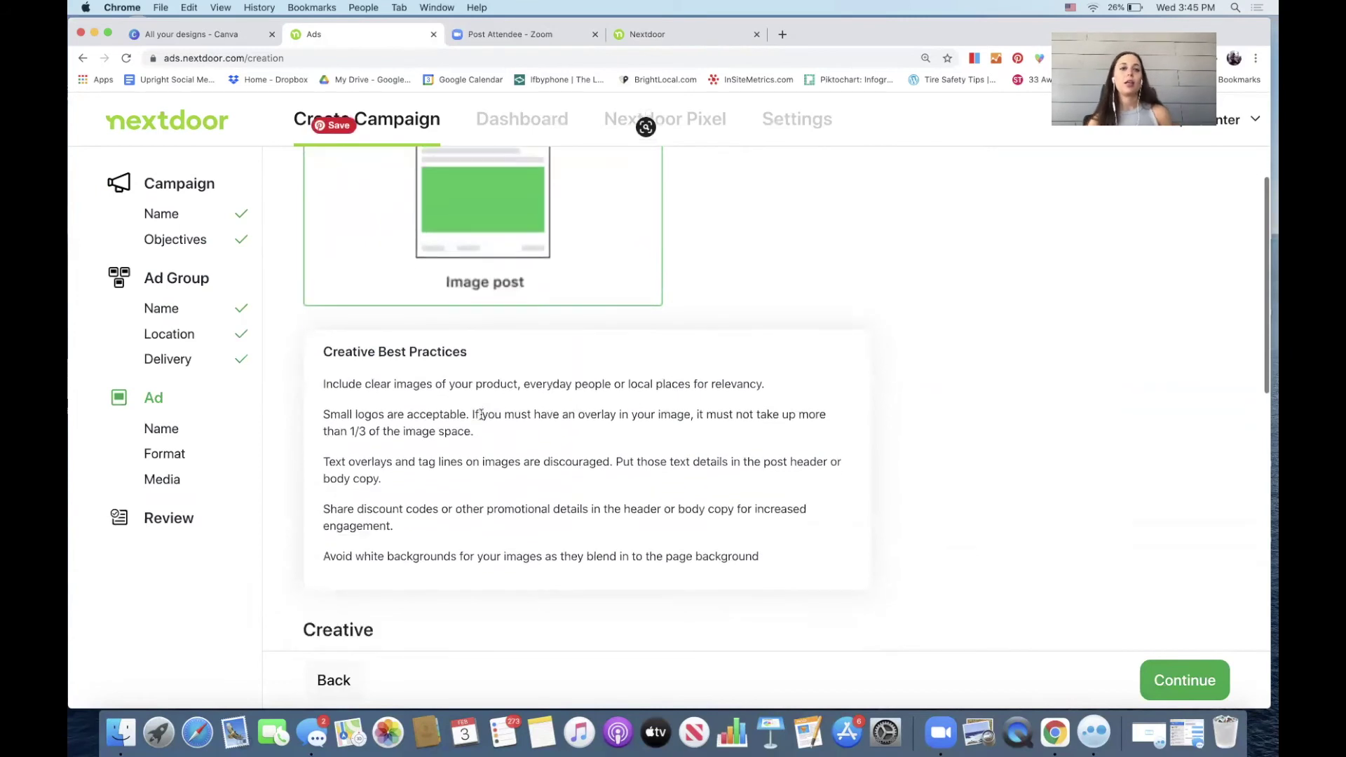
scroll(481, 413, down, 3)
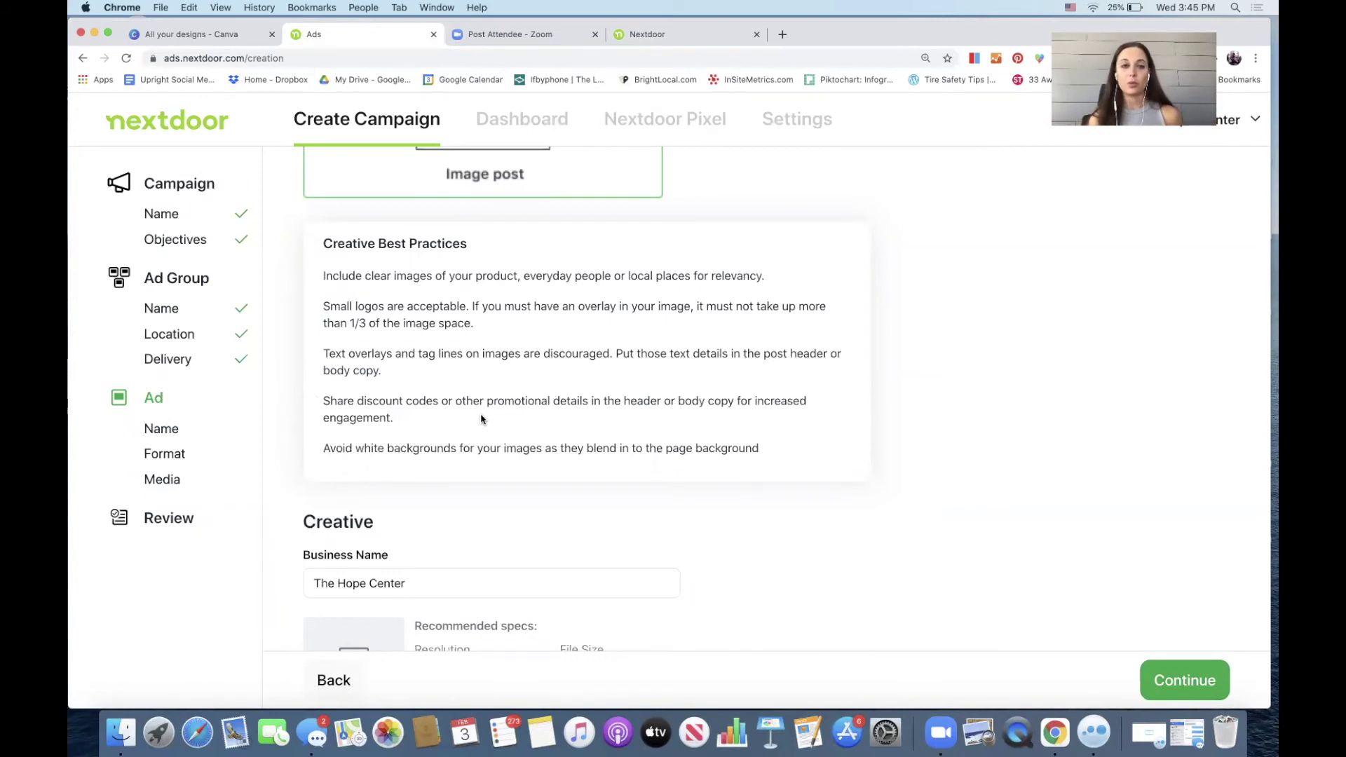
scroll(481, 419, down, 8)
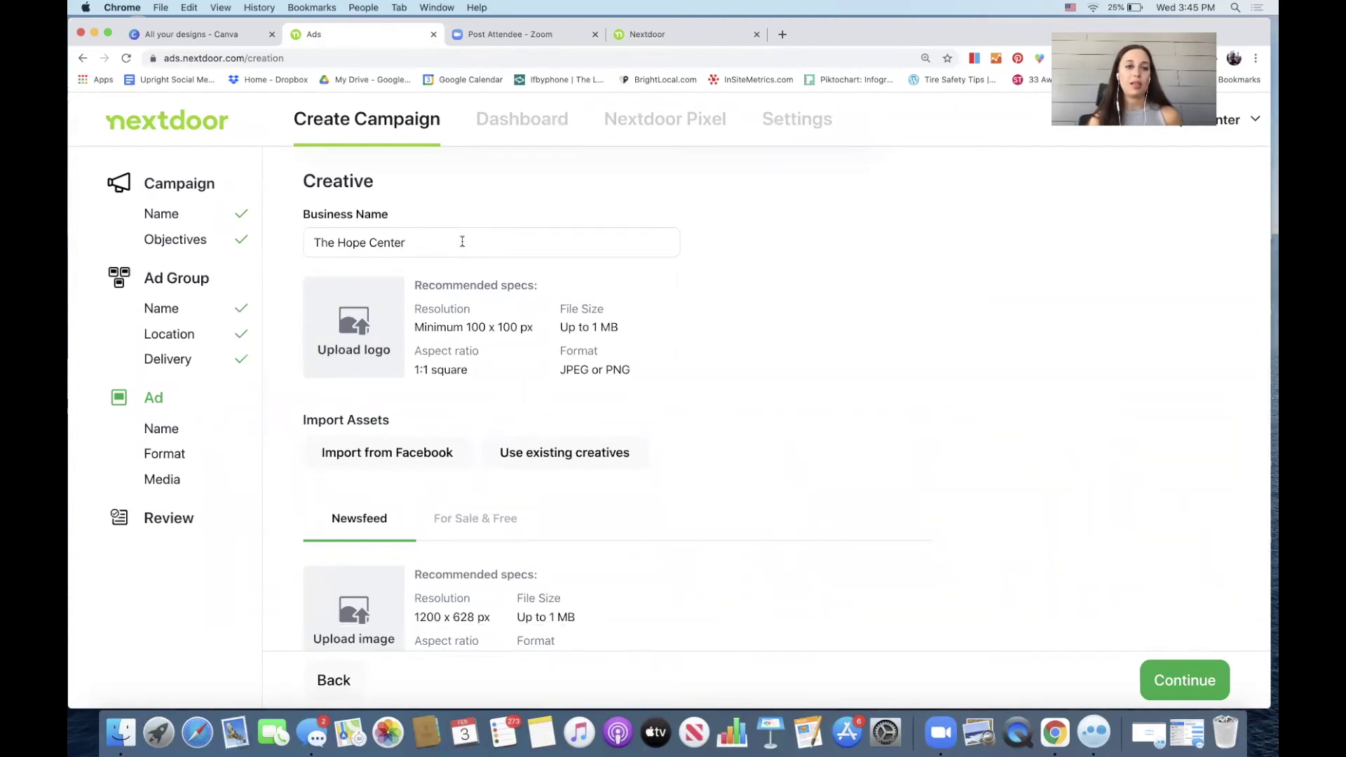
Step: Review the logo specifications and browse the desktop files for a logo upload, leaving without choosing one
scroll(461, 241, down, 3)
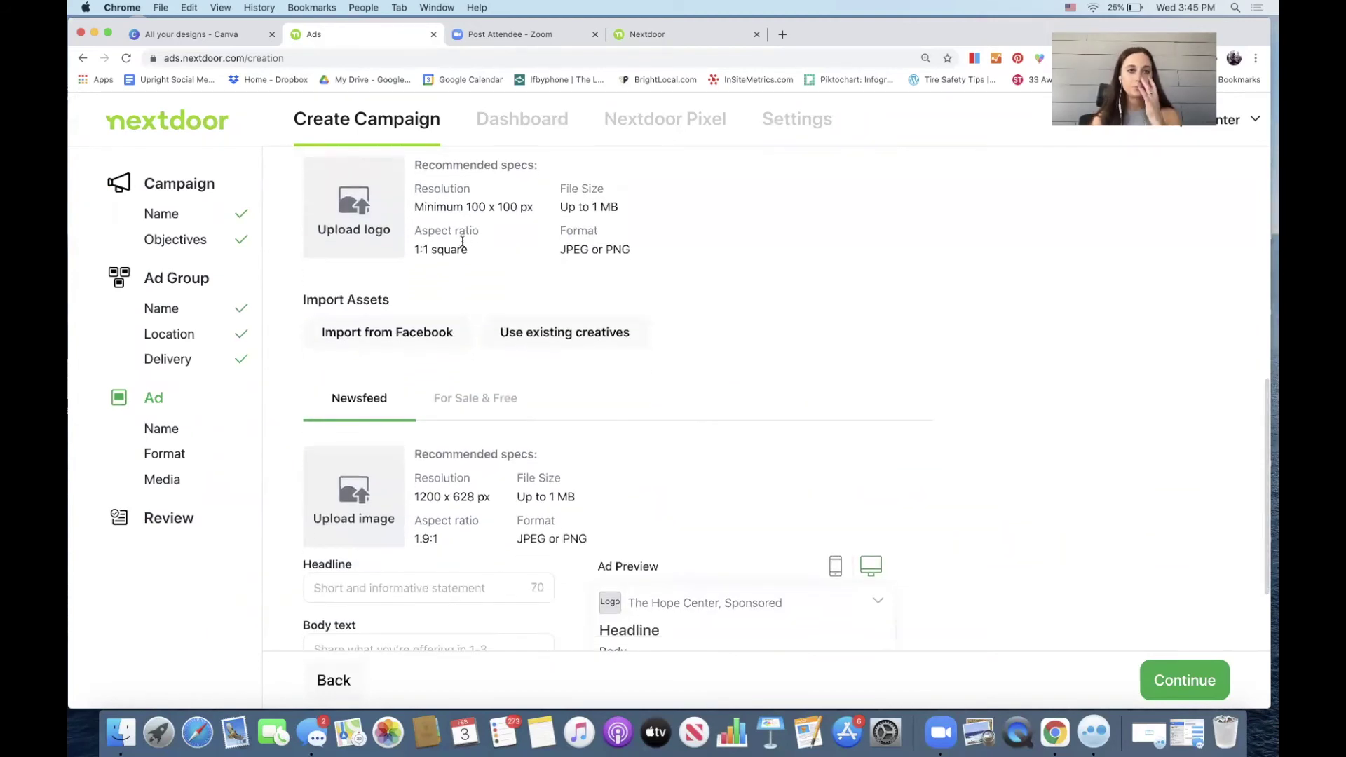
scroll(334, 225, up, 1)
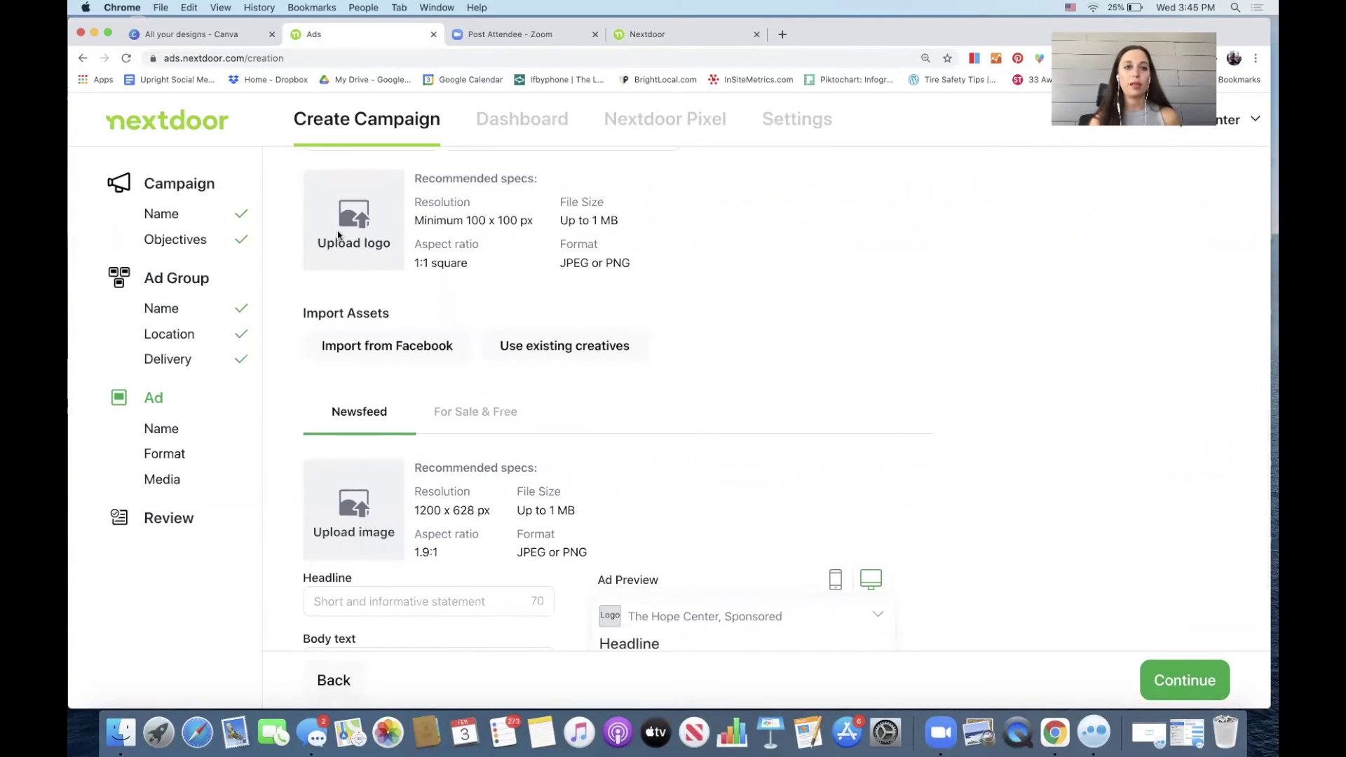
click(339, 237)
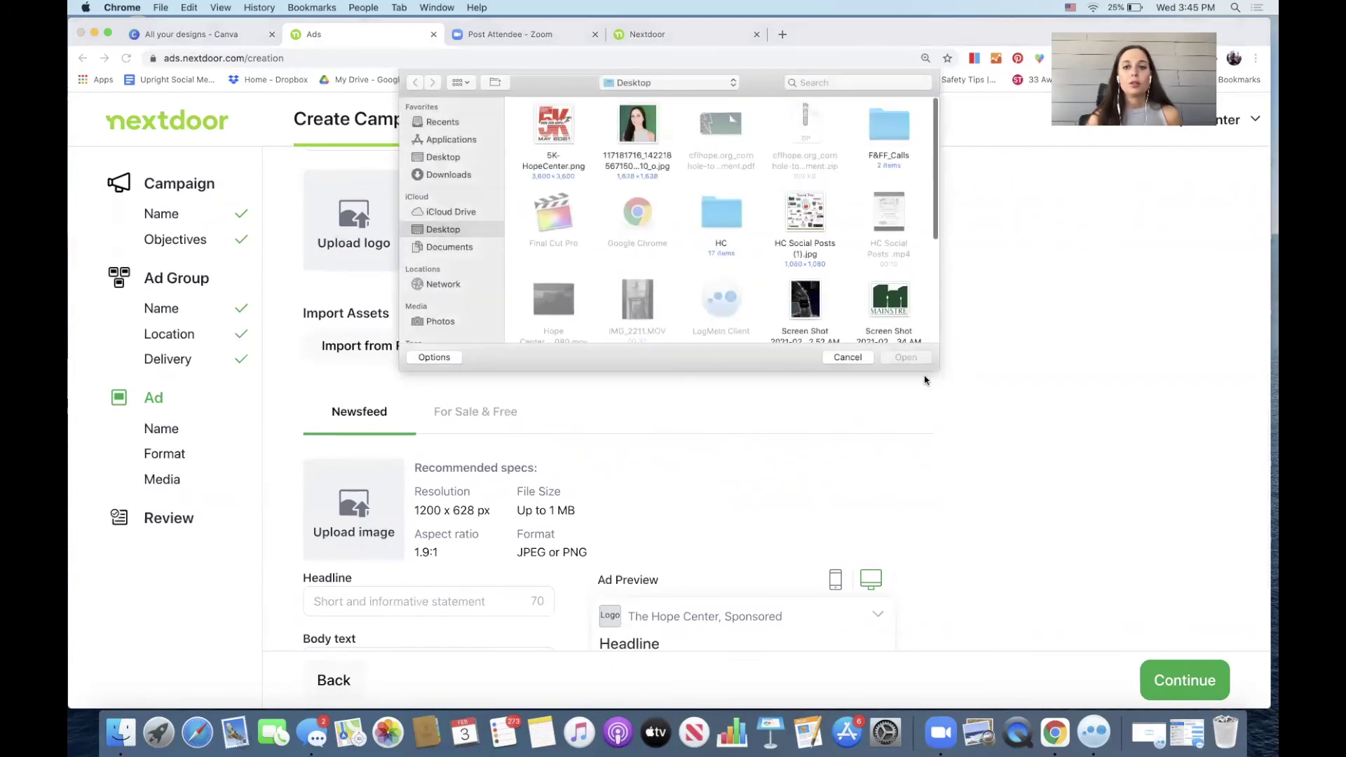
click(848, 359)
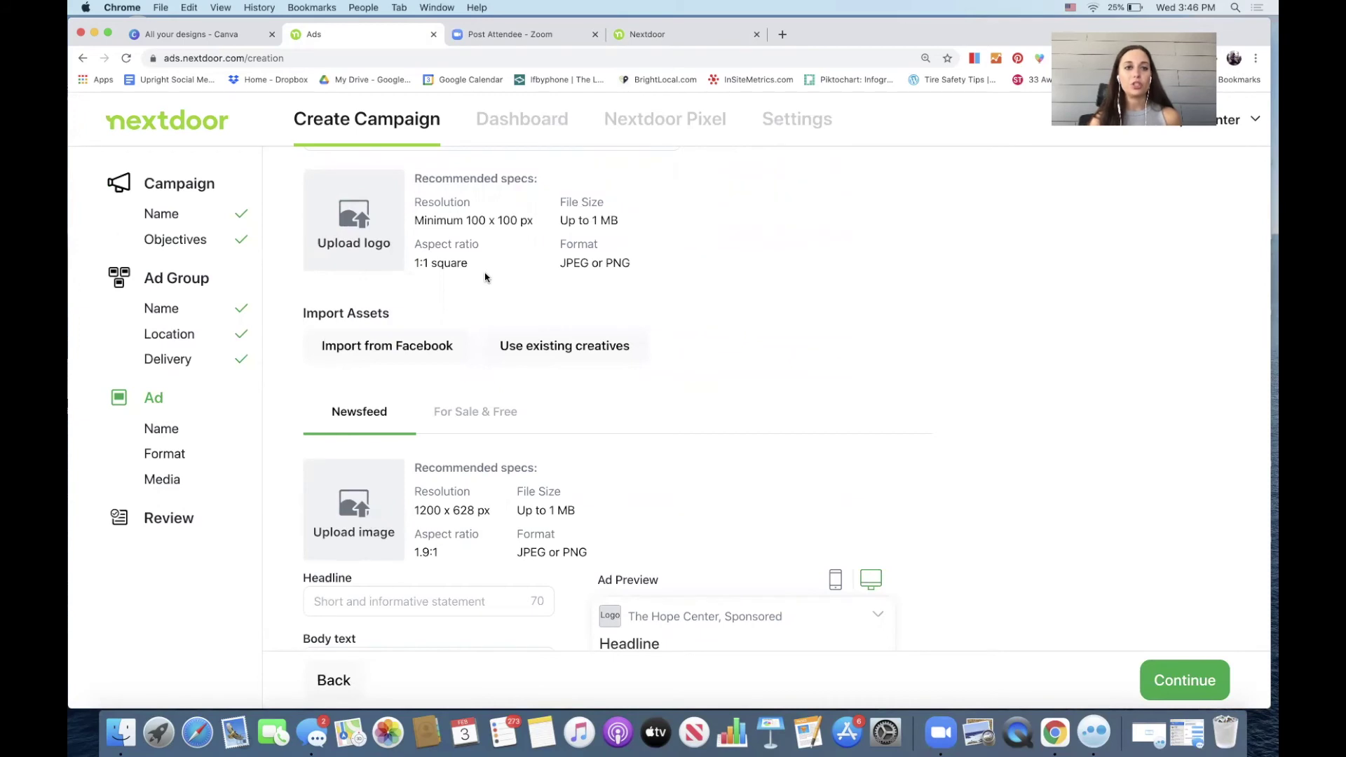
Step: Examine the Newsfeed ad's image specifications and its headline, body text, call to action, offer text and business URL fields
scroll(467, 286, down, 3)
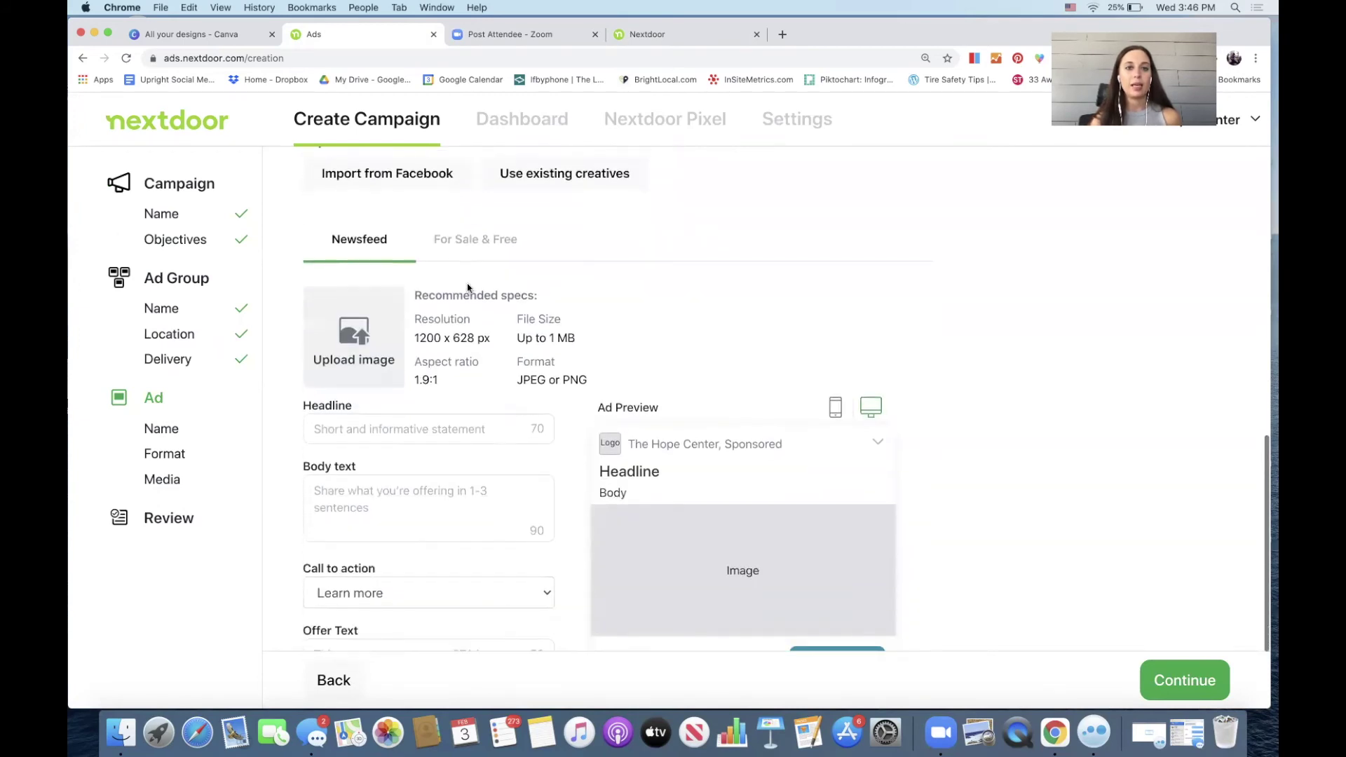
scroll(467, 287, down, 2)
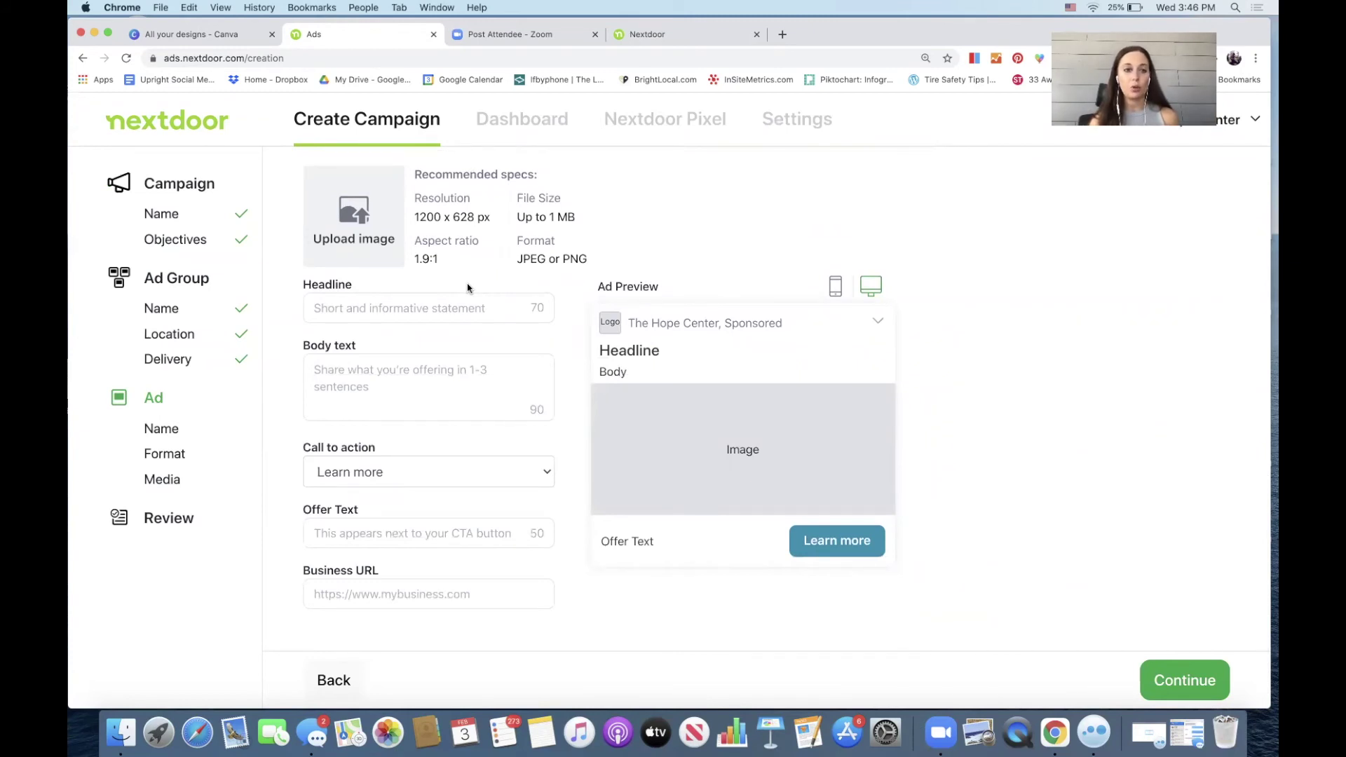
scroll(468, 287, down, 1)
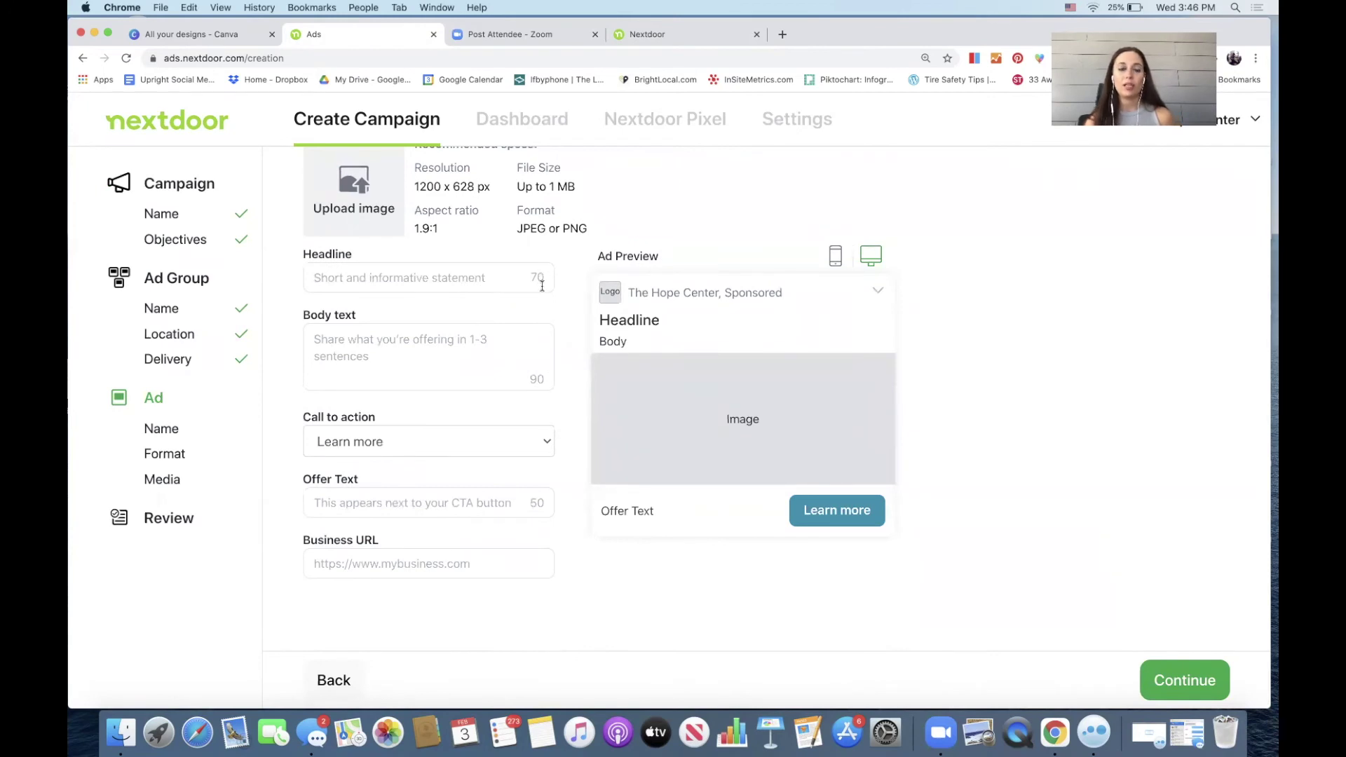
click(511, 380)
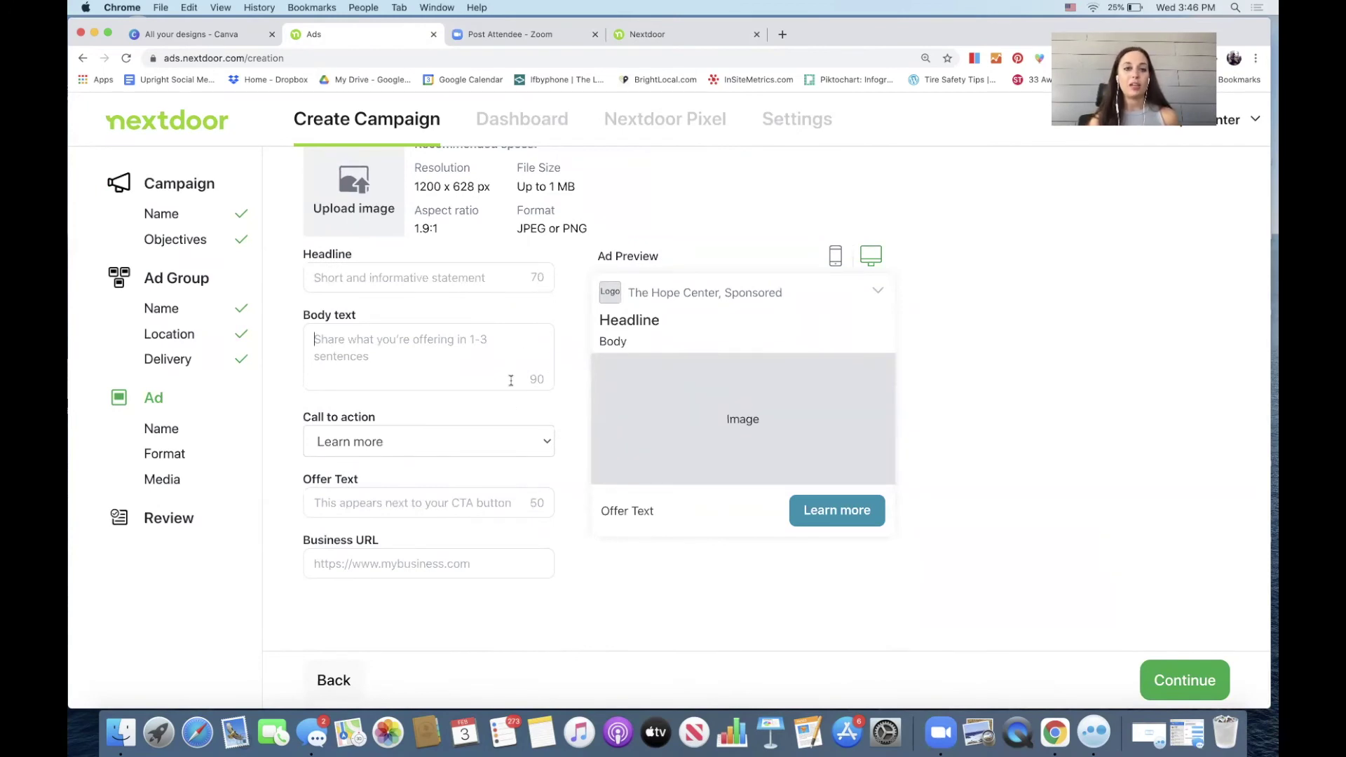
scroll(491, 434, down, 1)
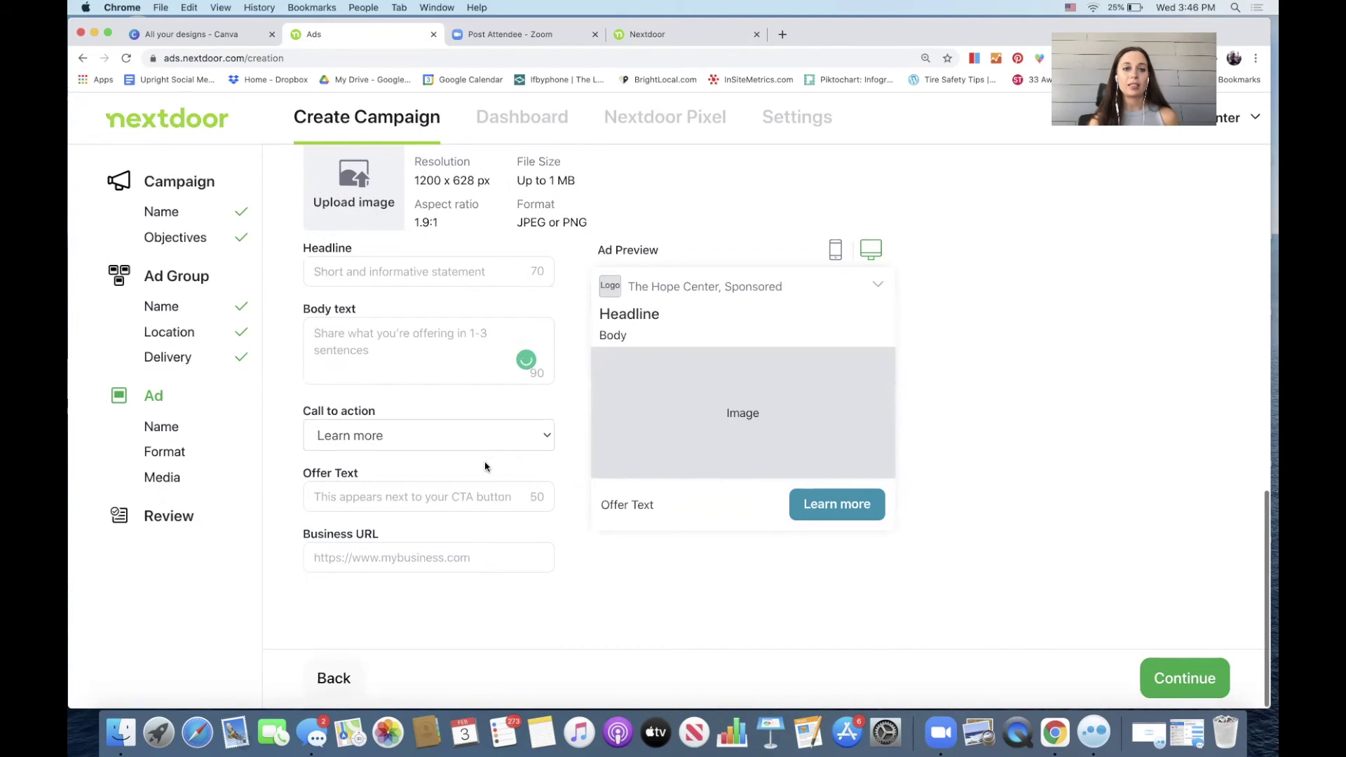
click(460, 505)
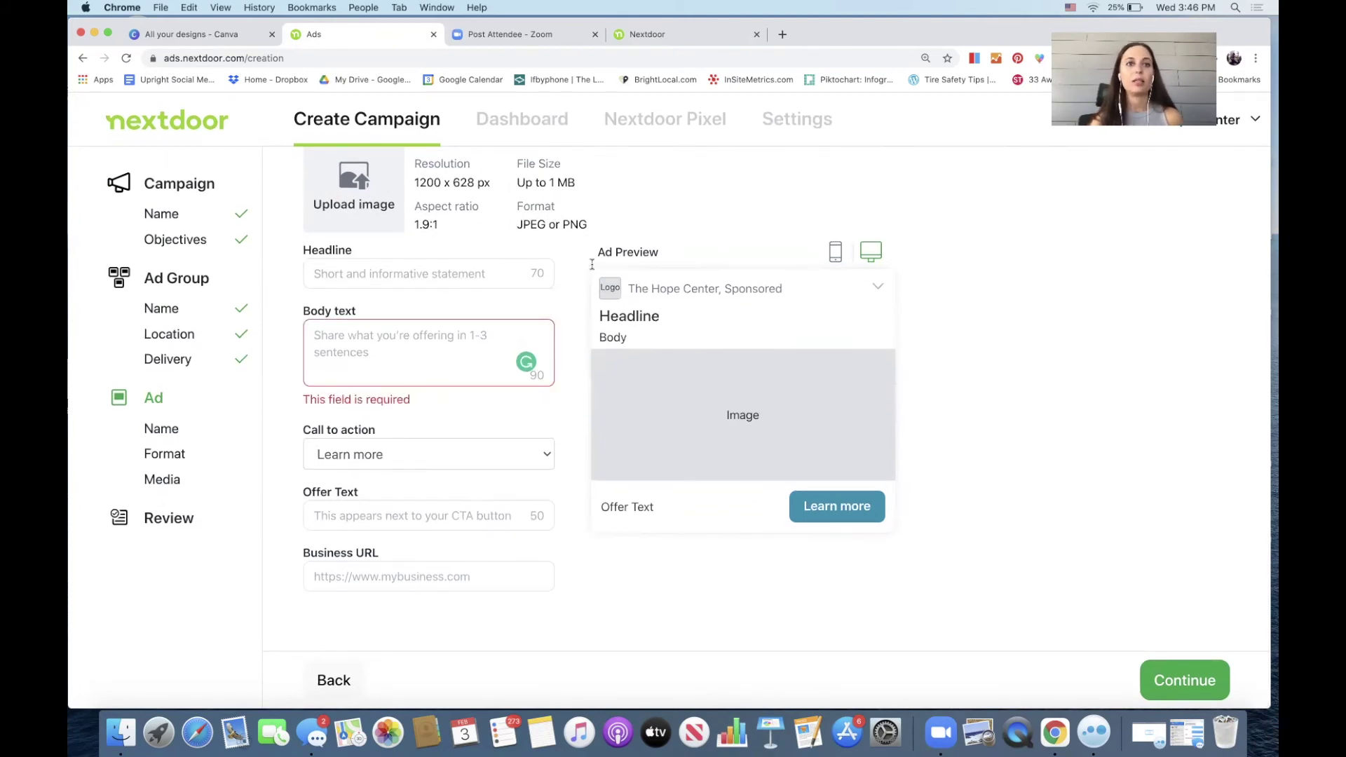
Step: Examine the existing cornhole tournament ad's creative fields and preview in the ad editor
scroll(585, 287, up, 10)
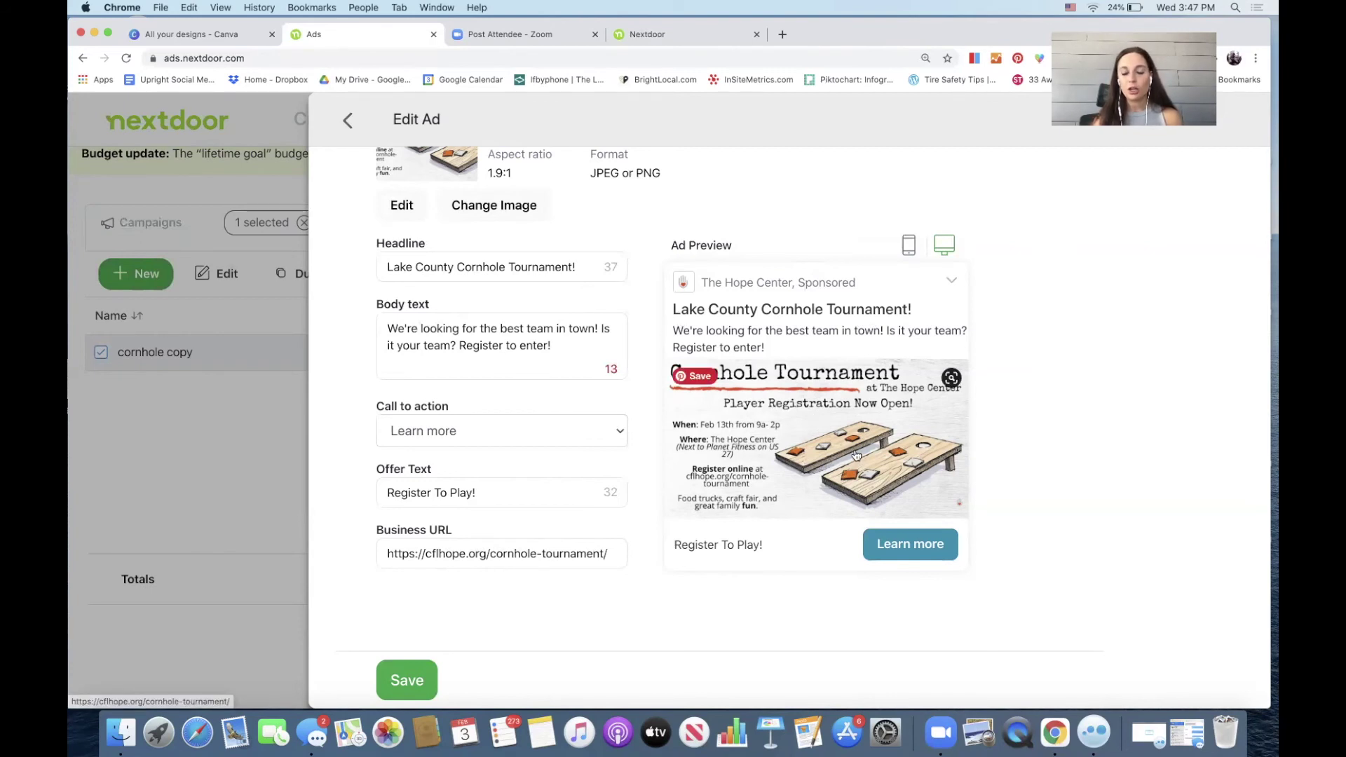
scroll(853, 457, down, 2)
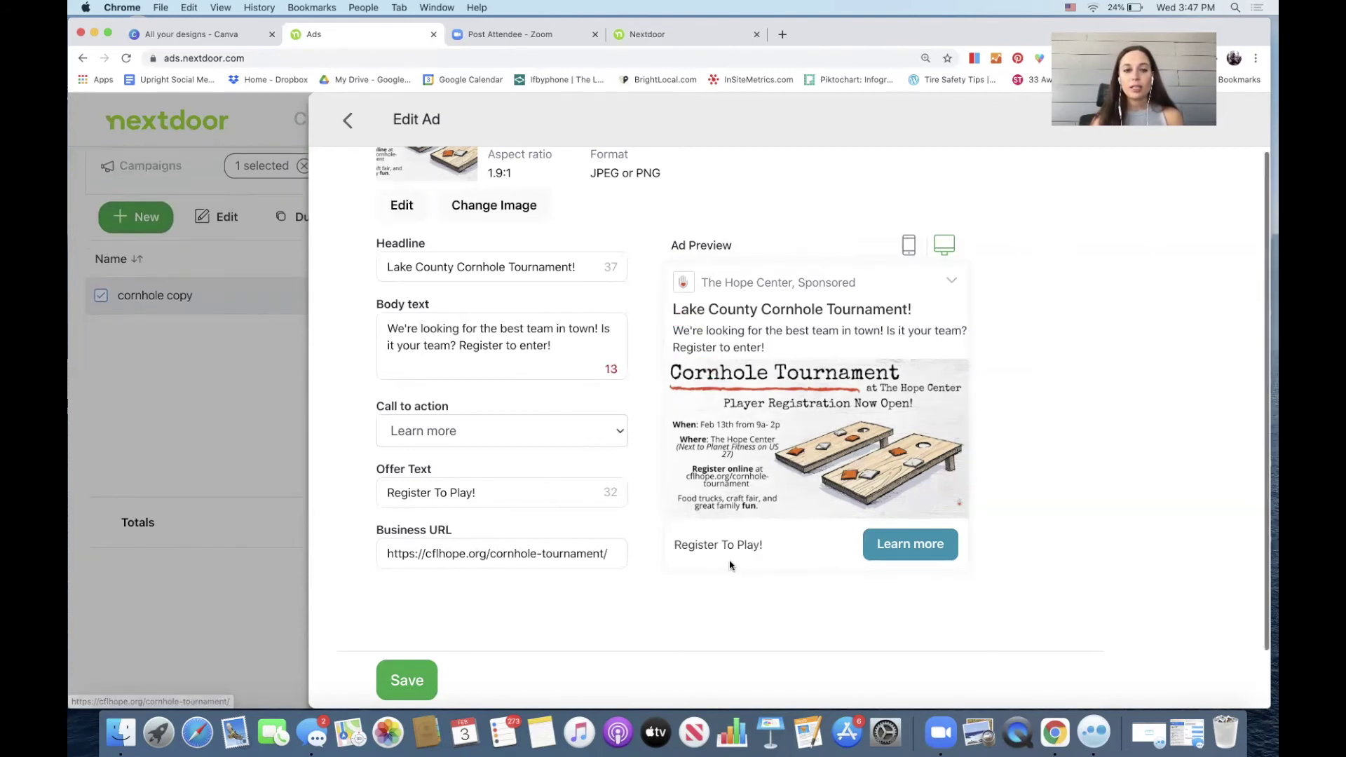